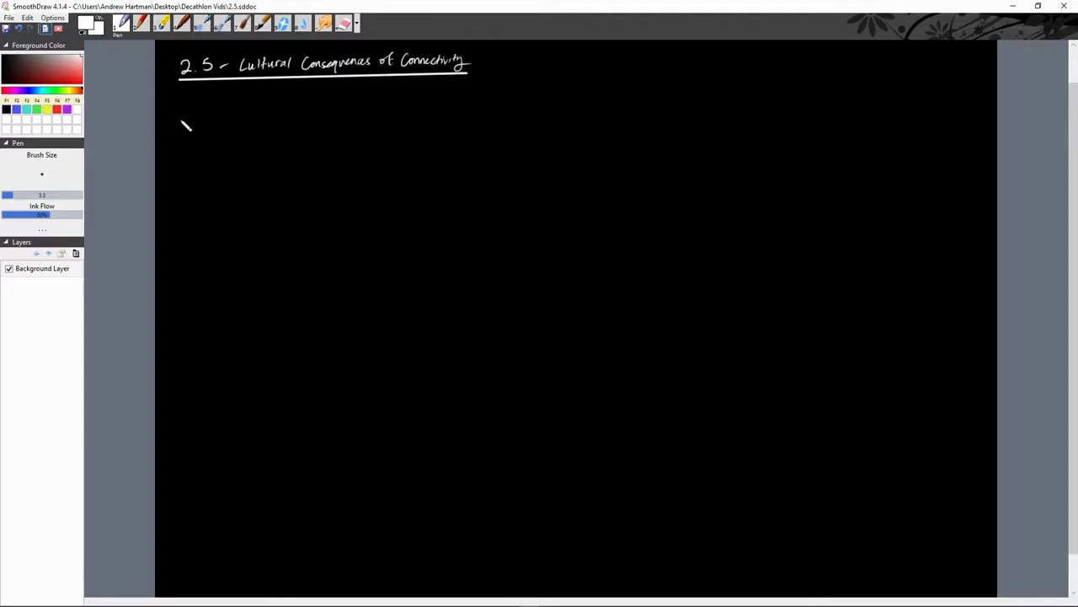
# Write the starred 'Buddhism in E Asia' bullet, then 'Via Silk Roads from India (Xuanzang)' and 'Relate it to Daoism'.
pyautogui.moveTo(180, 117)
pyautogui.mouseDown()
pyautogui.moveTo(222, 106)
pyautogui.moveTo(342, 118)
pyautogui.mouseUp()
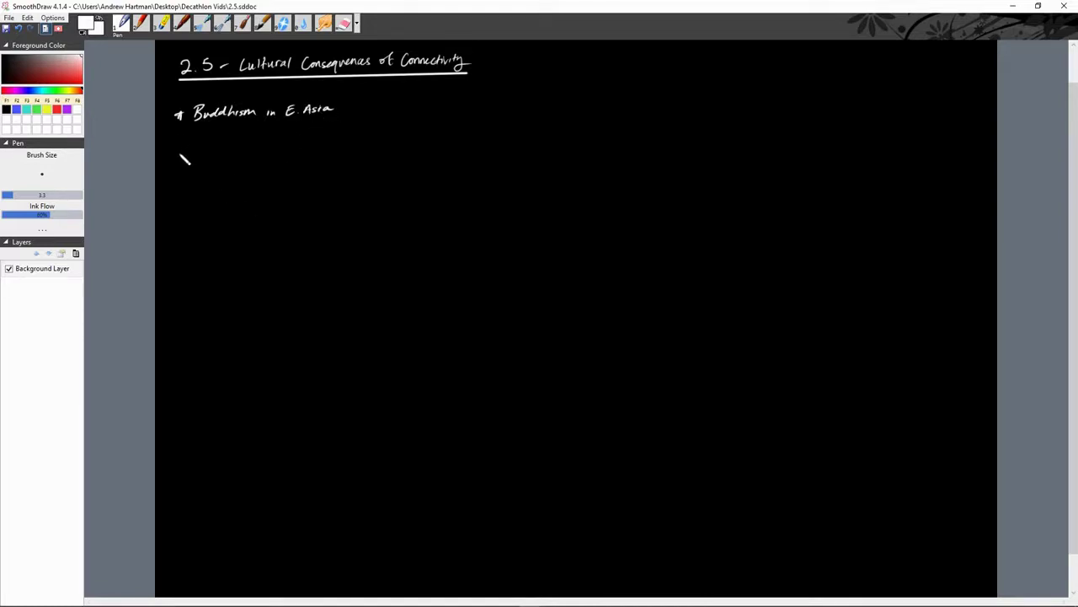
pyautogui.moveTo(186, 132); pyautogui.dragTo(349, 144)
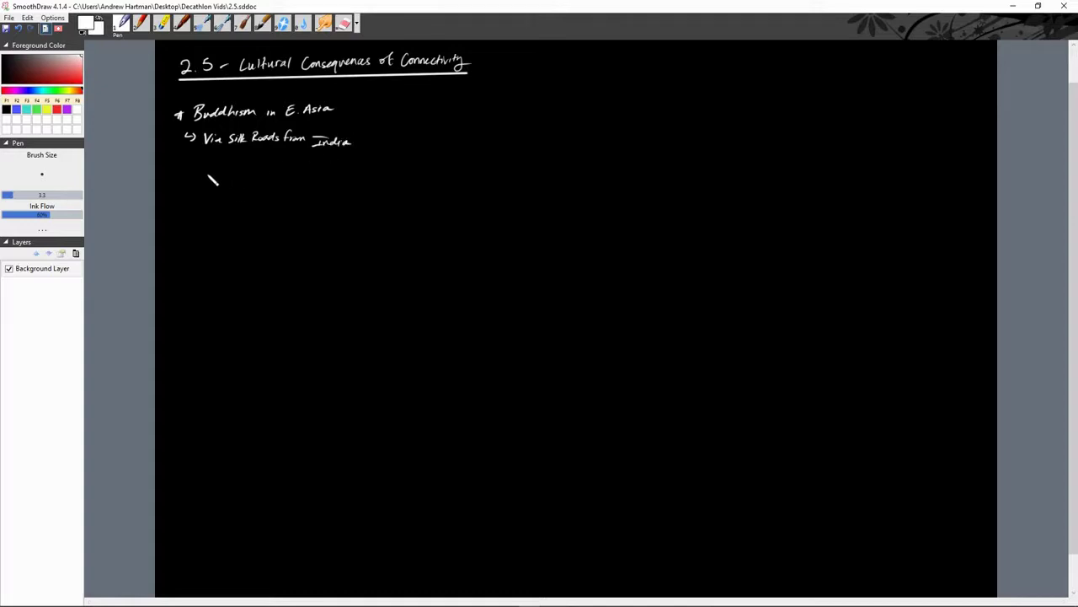
pyautogui.moveTo(369, 133)
pyautogui.mouseDown()
pyautogui.moveTo(365, 149)
pyautogui.moveTo(433, 140)
pyautogui.moveTo(423, 150)
pyautogui.mouseUp()
pyautogui.moveTo(184, 158); pyautogui.dragTo(191, 161)
pyautogui.moveTo(202, 156); pyautogui.dragTo(305, 162)
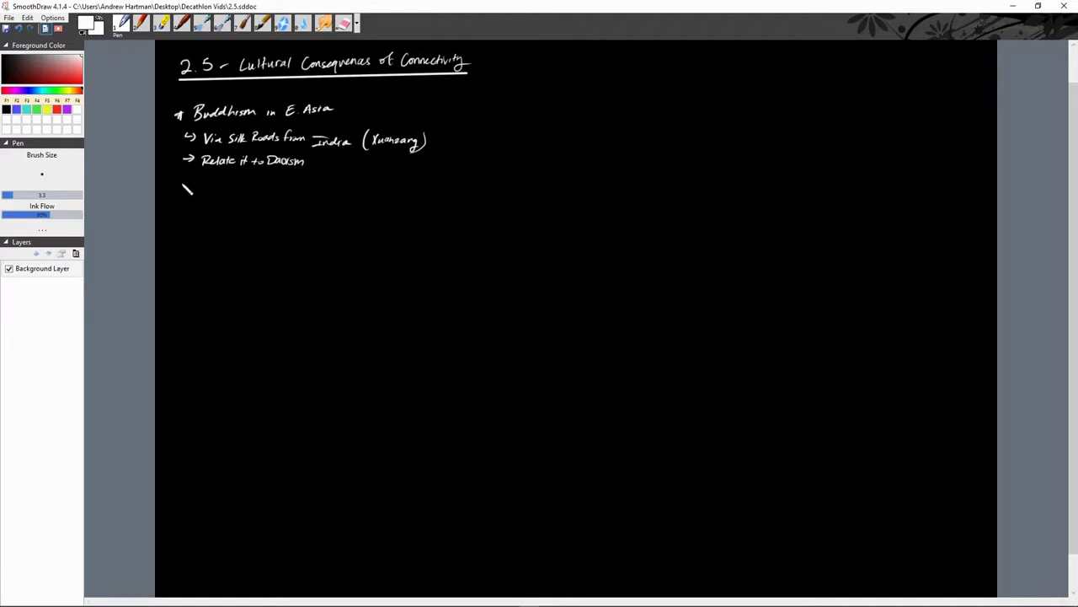
# Write 'Buddhism + Daoism = Chan/Zen Buddhism' with Chan/Zen in blue, then the scholar-gentry line in white.
pyautogui.moveTo(182, 179); pyautogui.dragTo(334, 190)
pyautogui.press('F2')
pyautogui.moveTo(340, 177)
pyautogui.mouseDown()
pyautogui.moveTo(350, 191)
pyautogui.moveTo(446, 182)
pyautogui.mouseUp()
pyautogui.press('x')
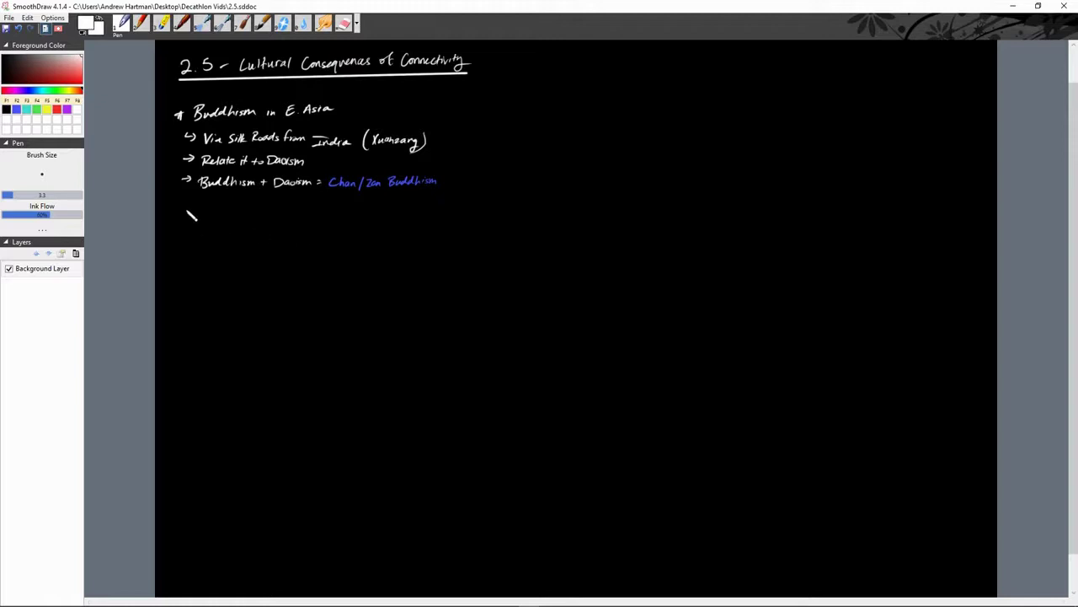
pyautogui.moveTo(182, 202); pyautogui.dragTo(475, 204)
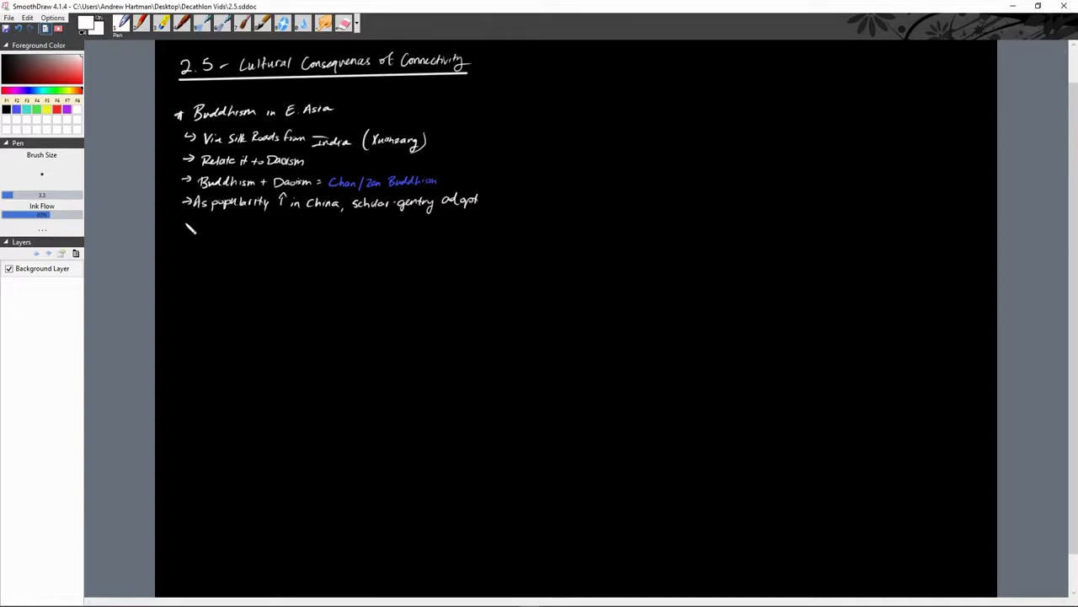
# Write '→ Printing ↑ popularity - vernacular languages' in white below the scholar-gentry line.
pyautogui.moveTo(189, 227)
pyautogui.mouseDown()
pyautogui.moveTo(202, 221)
pyautogui.moveTo(244, 236)
pyautogui.moveTo(255, 230)
pyautogui.moveTo(246, 217)
pyautogui.moveTo(306, 225)
pyautogui.mouseUp()
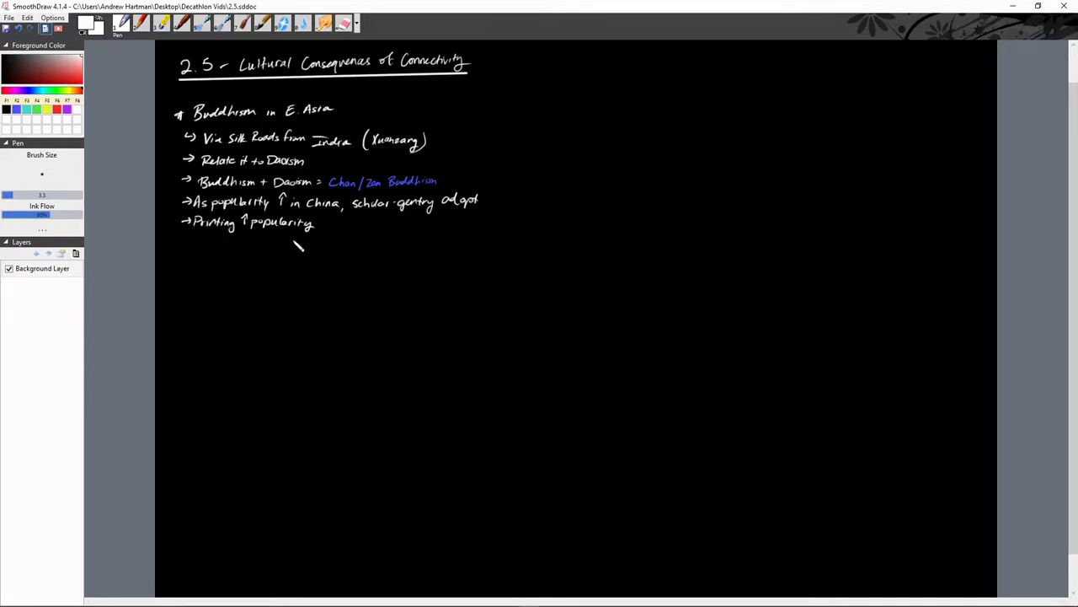
pyautogui.moveTo(319, 224); pyautogui.dragTo(431, 233)
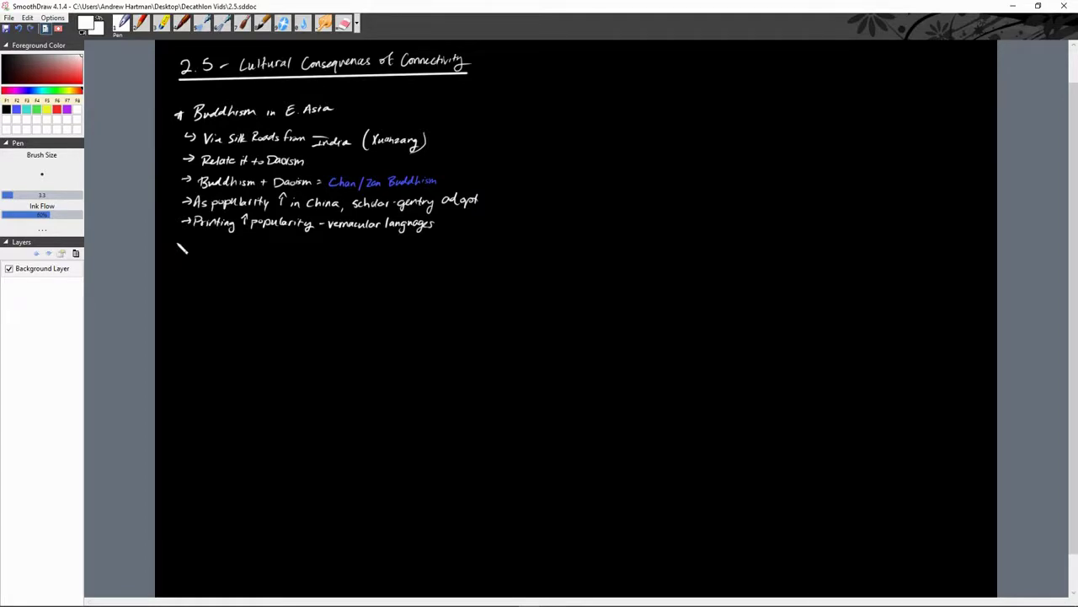
# In yellow, write 'Spreads from China to Japan/Korea' and 'Korea - elite are Confucians/peasants like Buddhism'.
pyautogui.press('F2')
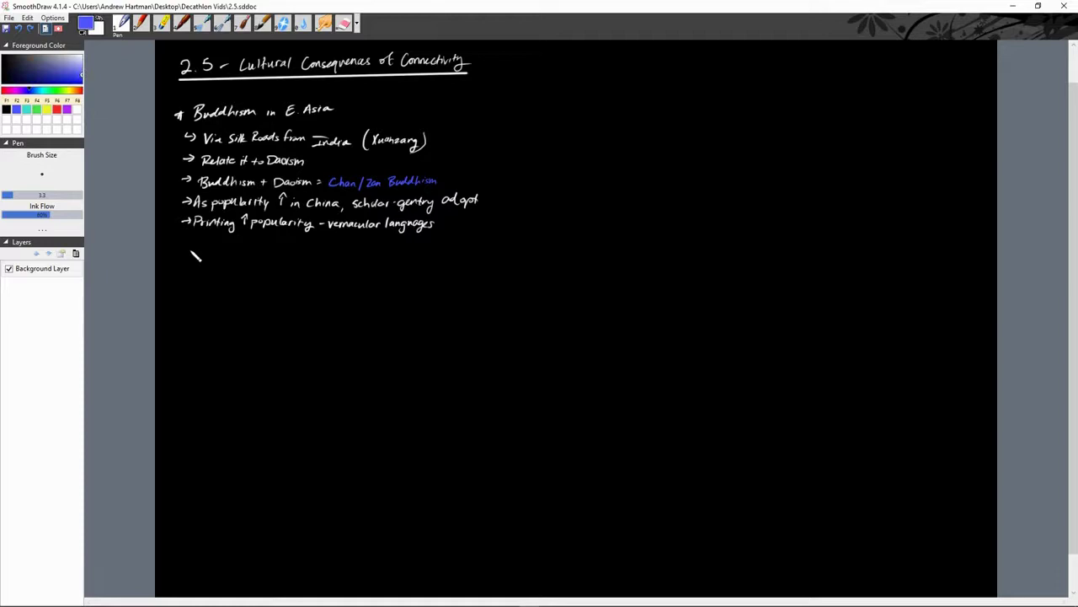
pyautogui.press('F5')
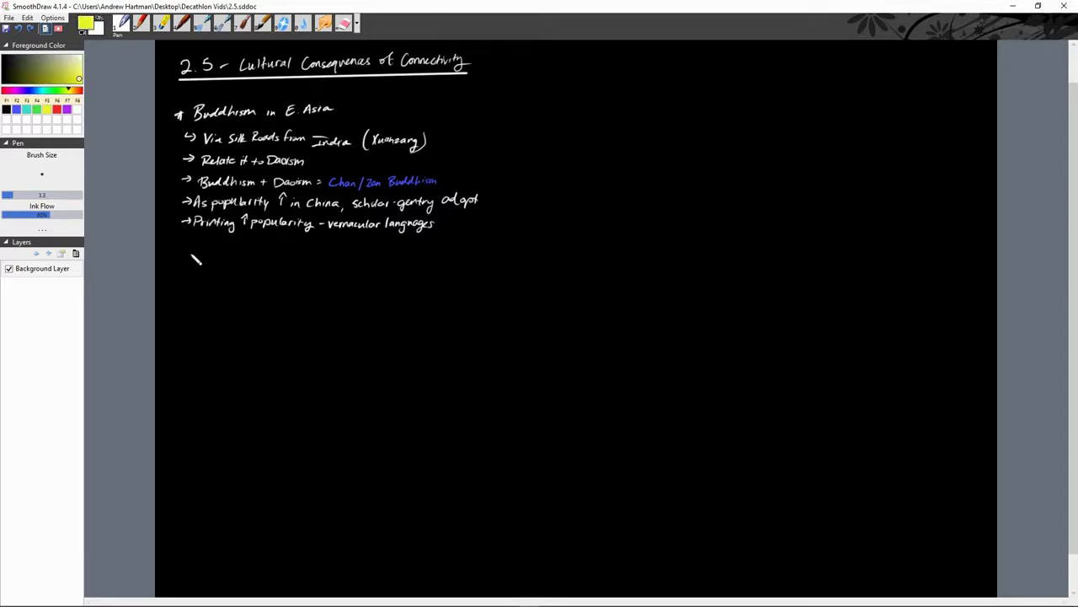
pyautogui.moveTo(192, 243); pyautogui.dragTo(293, 250)
pyautogui.moveTo(307, 241); pyautogui.dragTo(376, 251)
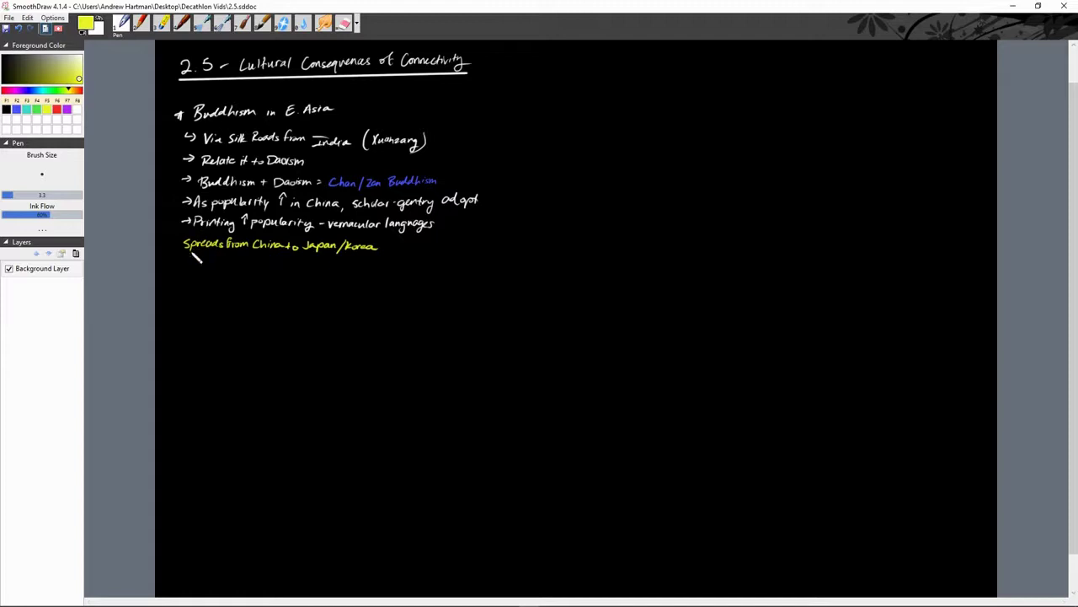
pyautogui.moveTo(194, 262); pyautogui.dragTo(346, 270)
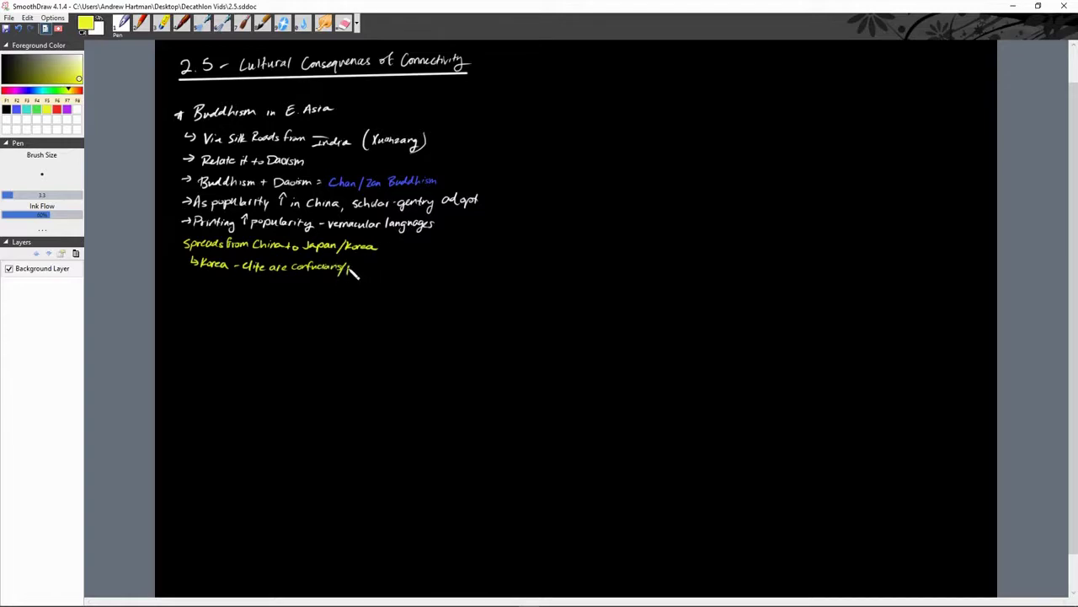
pyautogui.moveTo(348, 268); pyautogui.dragTo(474, 272)
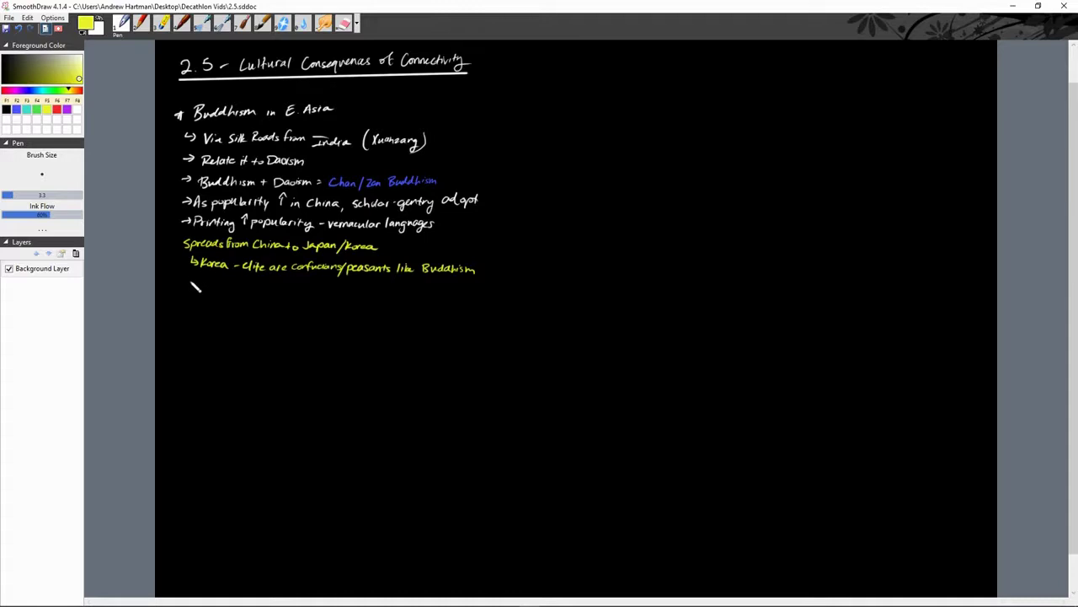
# In yellow, write Neo-Confucianism = Confucianism (rationality) + Daoism/Buddhism (spirituality), noting 'official Korean ideology'.
pyautogui.moveTo(186, 284); pyautogui.dragTo(273, 286)
pyautogui.moveTo(297, 284); pyautogui.dragTo(291, 290)
pyautogui.moveTo(298, 286); pyautogui.dragTo(321, 290)
pyautogui.moveTo(325, 287); pyautogui.dragTo(439, 294)
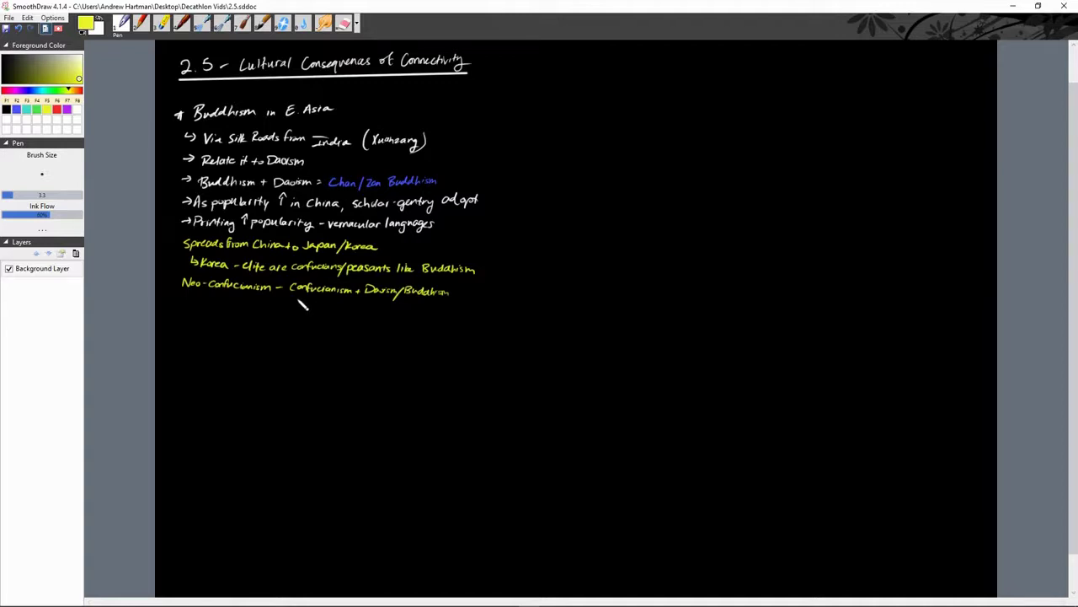
pyautogui.moveTo(291, 299)
pyautogui.mouseDown()
pyautogui.moveTo(346, 297)
pyautogui.moveTo(301, 303)
pyautogui.moveTo(348, 312)
pyautogui.moveTo(449, 295)
pyautogui.mouseUp()
pyautogui.hotkey('ctrl', 'z')
pyautogui.moveTo(378, 311); pyautogui.dragTo(435, 323)
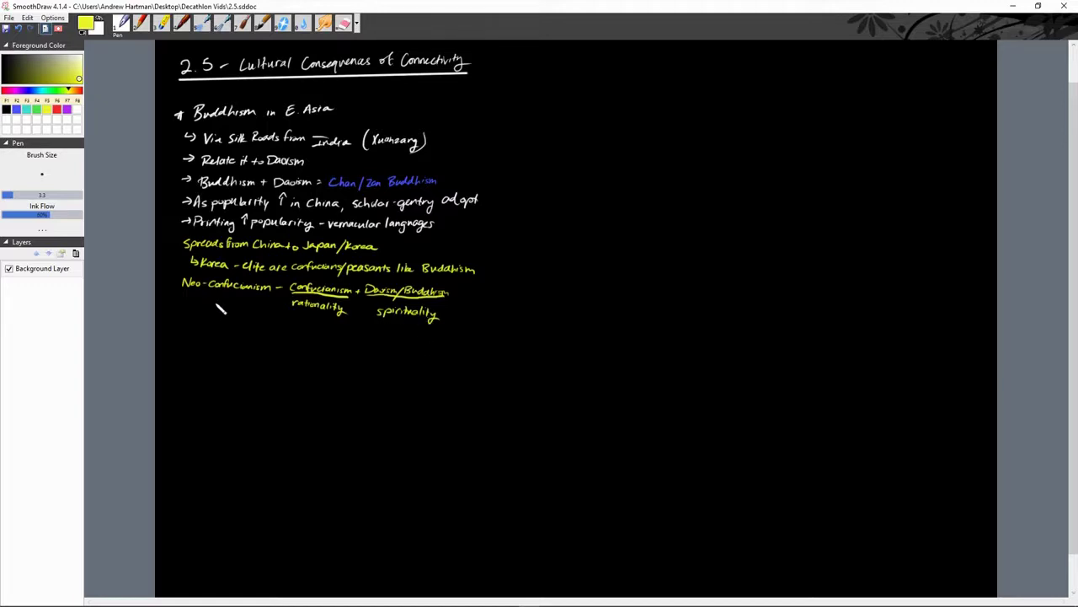
pyautogui.moveTo(197, 295)
pyautogui.mouseDown()
pyautogui.moveTo(263, 305)
pyautogui.moveTo(222, 315)
pyautogui.moveTo(243, 320)
pyautogui.mouseUp()
# Back in white, write the starred heading 'Hinduism; Buddhism in SE Asia'.
pyautogui.press('x')
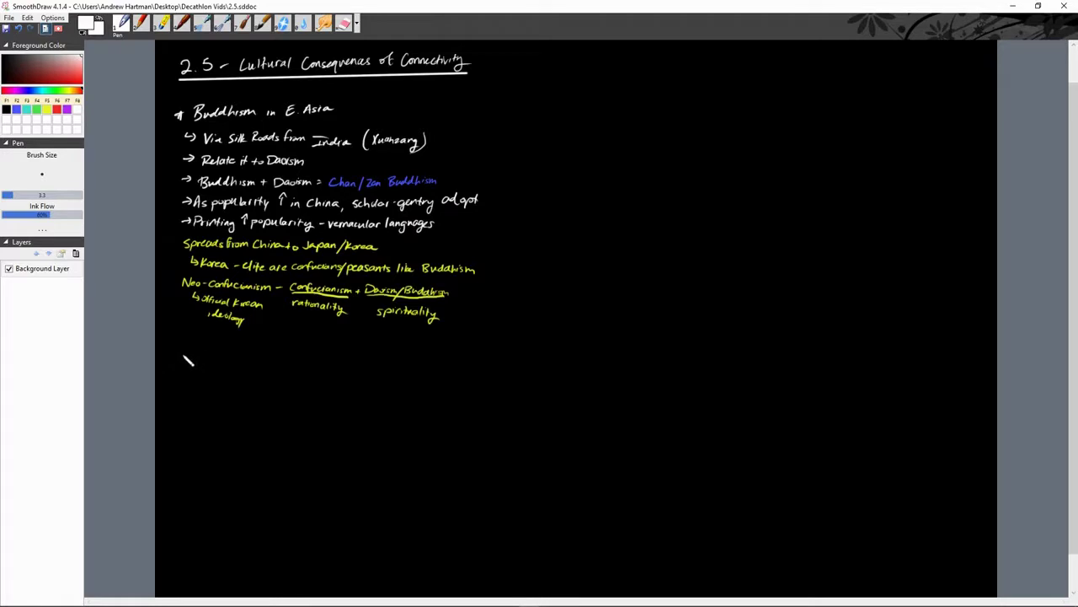
pyautogui.moveTo(179, 343); pyautogui.dragTo(189, 350)
pyautogui.moveTo(196, 340)
pyautogui.mouseDown()
pyautogui.moveTo(194, 350)
pyautogui.moveTo(241, 352)
pyautogui.moveTo(283, 343)
pyautogui.mouseUp()
pyautogui.moveTo(284, 342); pyautogui.dragTo(314, 352)
pyautogui.moveTo(317, 352); pyautogui.dragTo(381, 352)
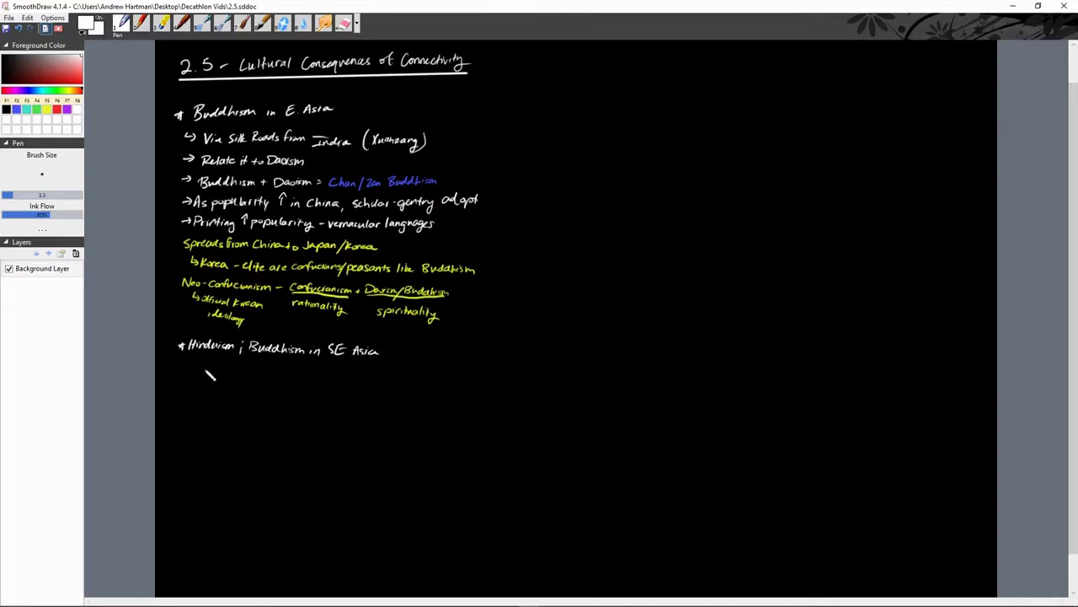
# List 'Srivijaya - Hindu; Majapahit - Buddhism' and 'Sinhala - center for Buddhist learning' under it.
pyautogui.moveTo(187, 359)
pyautogui.mouseDown()
pyautogui.moveTo(244, 374)
pyautogui.moveTo(291, 371)
pyautogui.mouseUp()
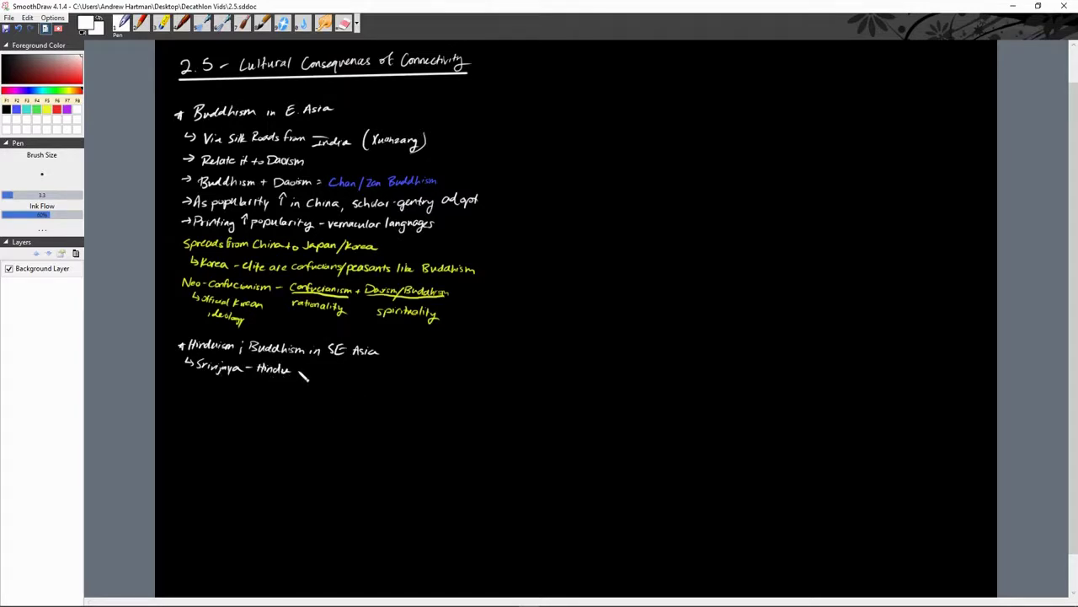
pyautogui.moveTo(306, 369); pyautogui.dragTo(421, 379)
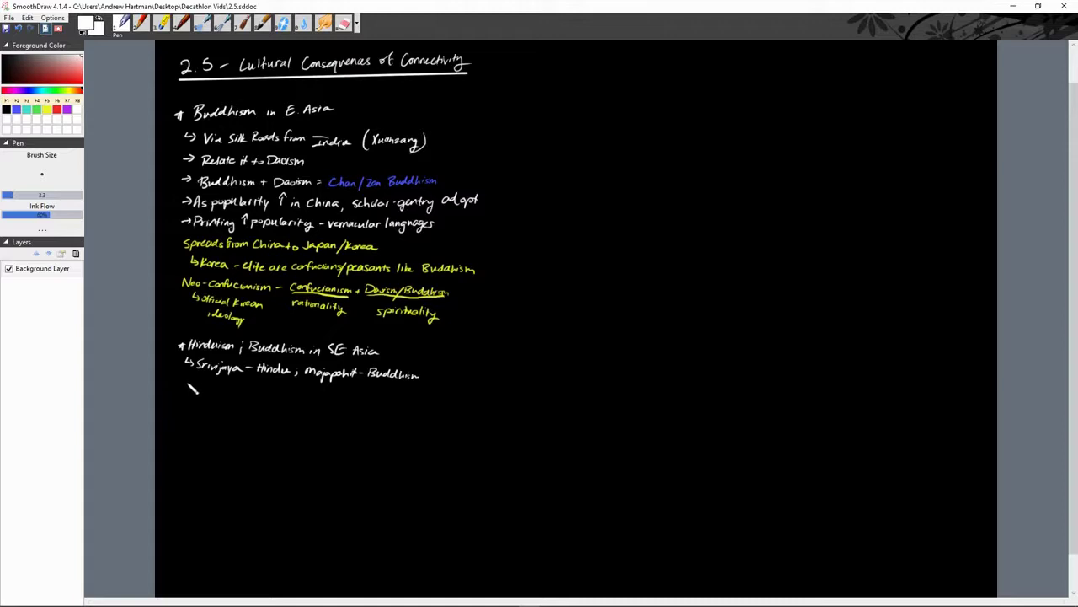
pyautogui.moveTo(190, 387)
pyautogui.mouseDown()
pyautogui.moveTo(266, 404)
pyautogui.moveTo(390, 408)
pyautogui.mouseUp()
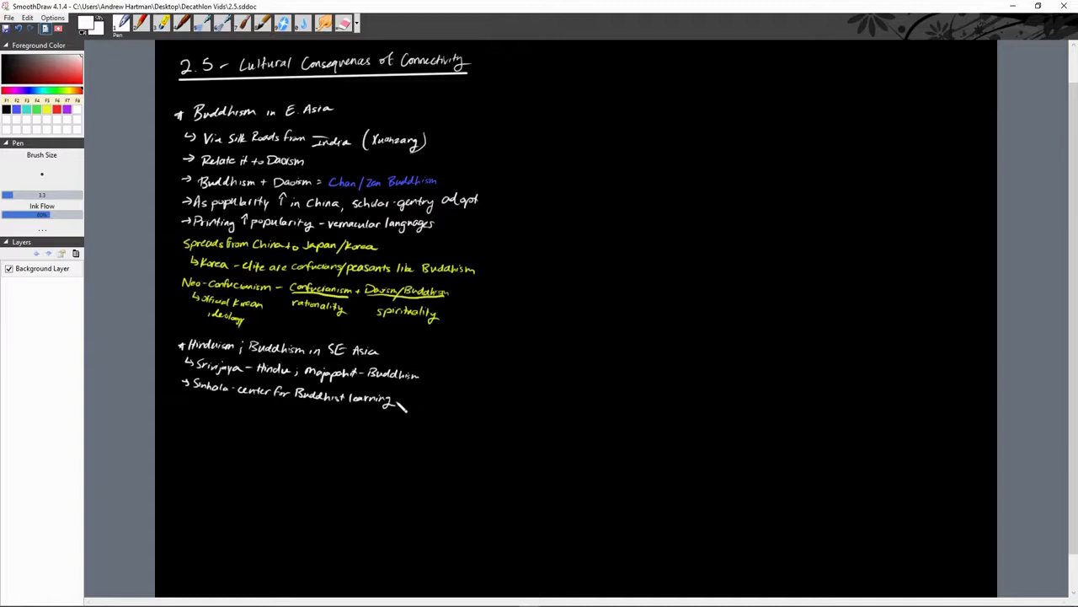
# Append '; Buddhist advisors' to Sinhala and write 'Khmer - Angkor Thom (Hindu/Buddhist), Angkor Wat'.
pyautogui.click(398, 397)
pyautogui.moveTo(398, 402); pyautogui.dragTo(490, 406)
pyautogui.moveTo(179, 402); pyautogui.dragTo(217, 403)
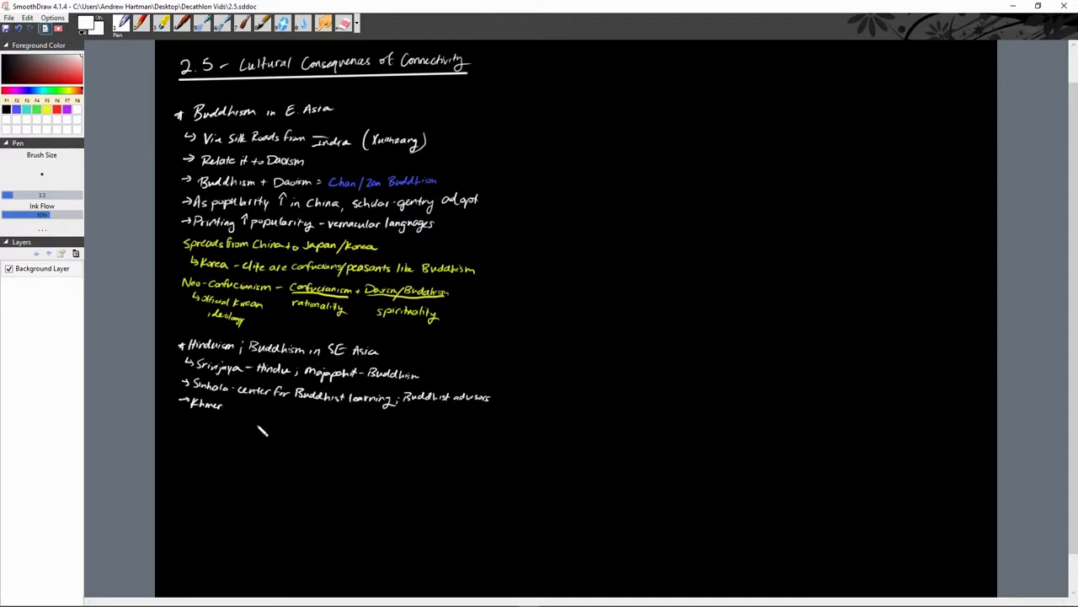
pyautogui.moveTo(228, 407); pyautogui.dragTo(394, 424)
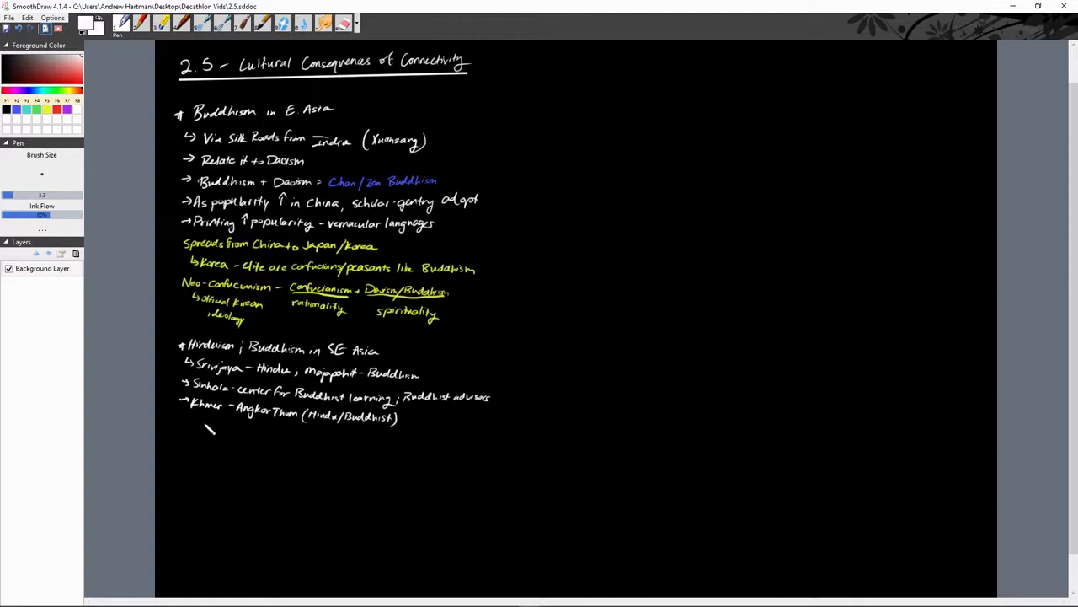
pyautogui.moveTo(180, 419); pyautogui.dragTo(183, 423)
pyautogui.moveTo(404, 420); pyautogui.dragTo(403, 426)
pyautogui.moveTo(409, 419); pyautogui.dragTo(475, 428)
# Write the 'Spread of Islam' heading, undoing extra strokes, and start an Africa branch with its bracket.
pyautogui.moveTo(200, 421)
pyautogui.mouseDown()
pyautogui.moveTo(195, 431)
pyautogui.moveTo(336, 433)
pyautogui.mouseUp()
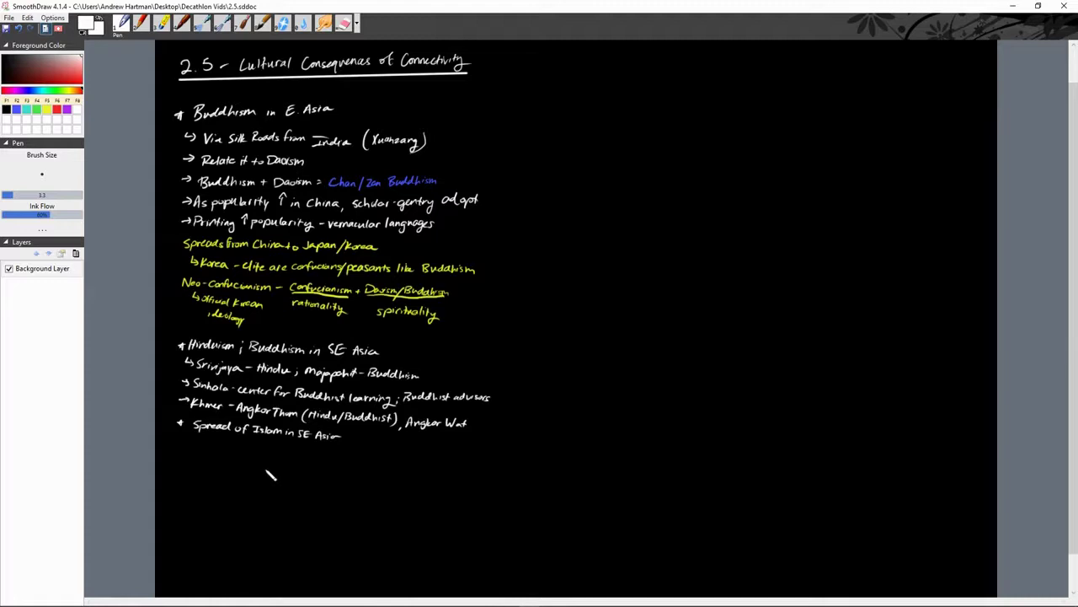
pyautogui.hotkey('ctrl', 'z')
pyautogui.hotkey('ctrl', 'z')
pyautogui.hotkey('ctrl', 'z')
pyautogui.hotkey('ctrl', 'z')
pyautogui.hotkey('ctrl', 'z')
pyautogui.hotkey('ctrl', 'z')
pyautogui.hotkey('ctrl', 'z')
pyautogui.moveTo(195, 435); pyautogui.dragTo(204, 442)
pyautogui.moveTo(211, 441); pyautogui.dragTo(246, 452)
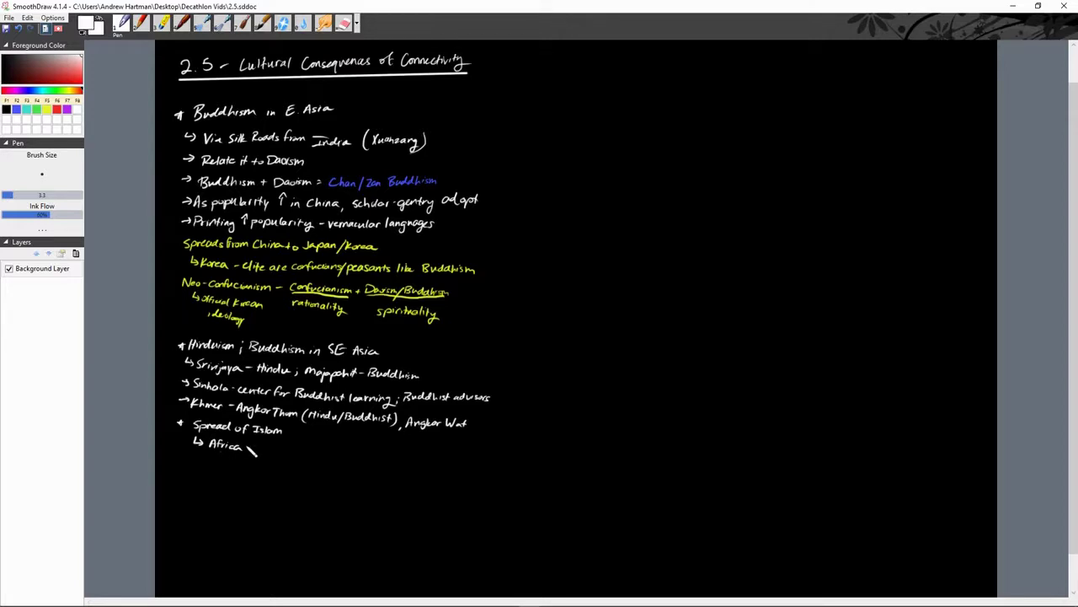
pyautogui.moveTo(246, 446)
pyautogui.mouseDown()
pyautogui.moveTo(293, 439)
pyautogui.moveTo(293, 455)
pyautogui.moveTo(440, 459)
pyautogui.mouseUp()
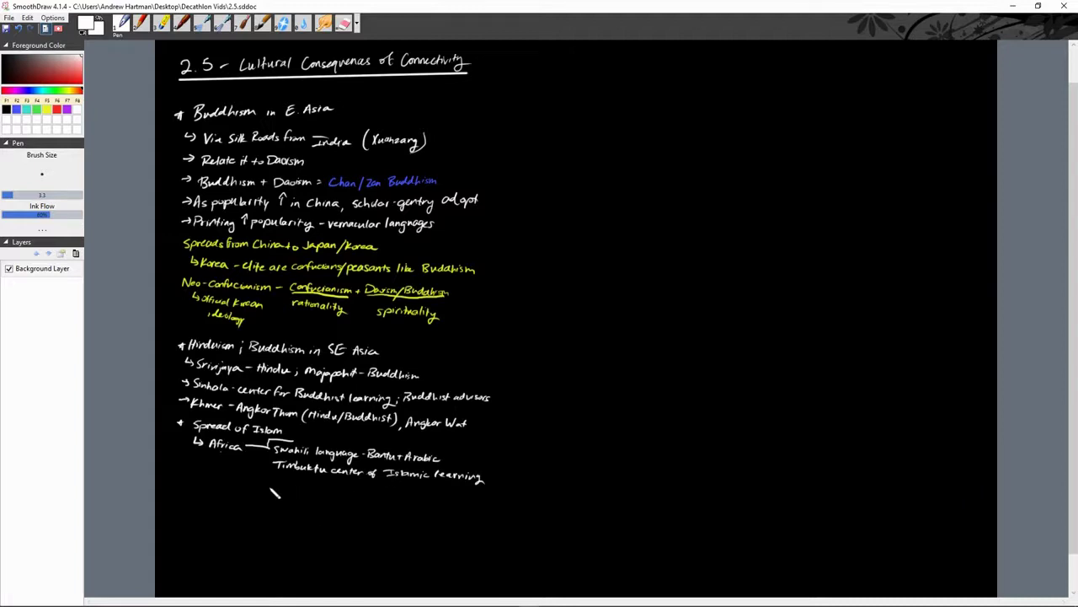
# Extend the Africa bracket and write '→South Asia' with 'Decline of Buddhism - lower-caste appeal'.
pyautogui.moveTo(270, 446)
pyautogui.mouseDown()
pyautogui.moveTo(267, 469)
pyautogui.moveTo(284, 469)
pyautogui.mouseUp()
pyautogui.moveTo(192, 482); pyautogui.dragTo(236, 489)
pyautogui.moveTo(252, 488); pyautogui.dragTo(374, 497)
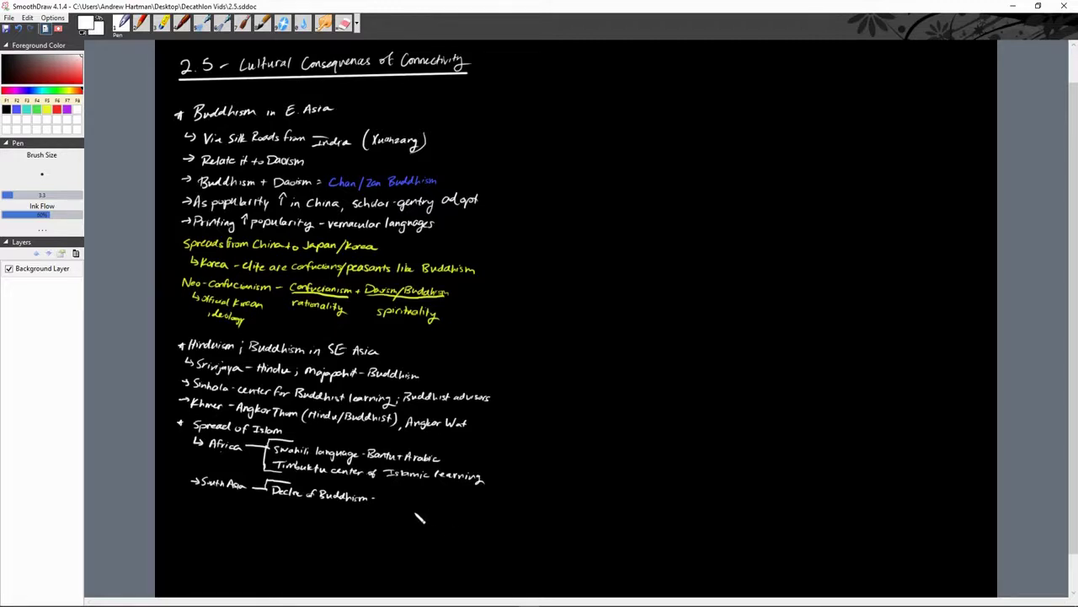
pyautogui.moveTo(383, 498); pyautogui.dragTo(465, 504)
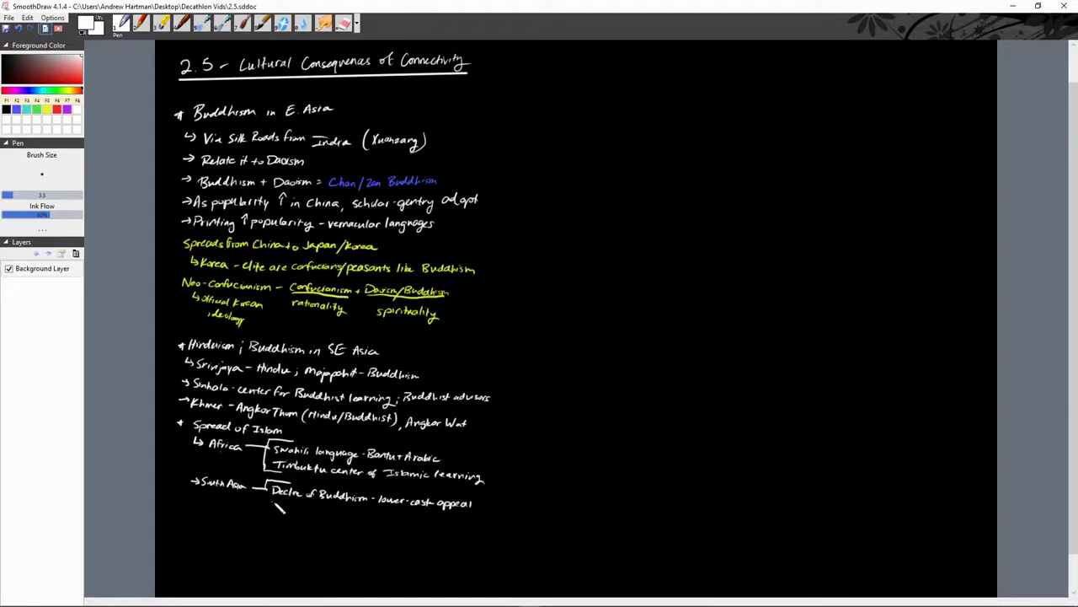
# Write 'Urdu' in blue, then '- Sanskrit, Arabic, Farsi syncretic language' in white.
pyautogui.press('F2')
pyautogui.moveTo(274, 502); pyautogui.dragTo(309, 513)
pyautogui.press('x')
pyautogui.moveTo(293, 506); pyautogui.dragTo(508, 520)
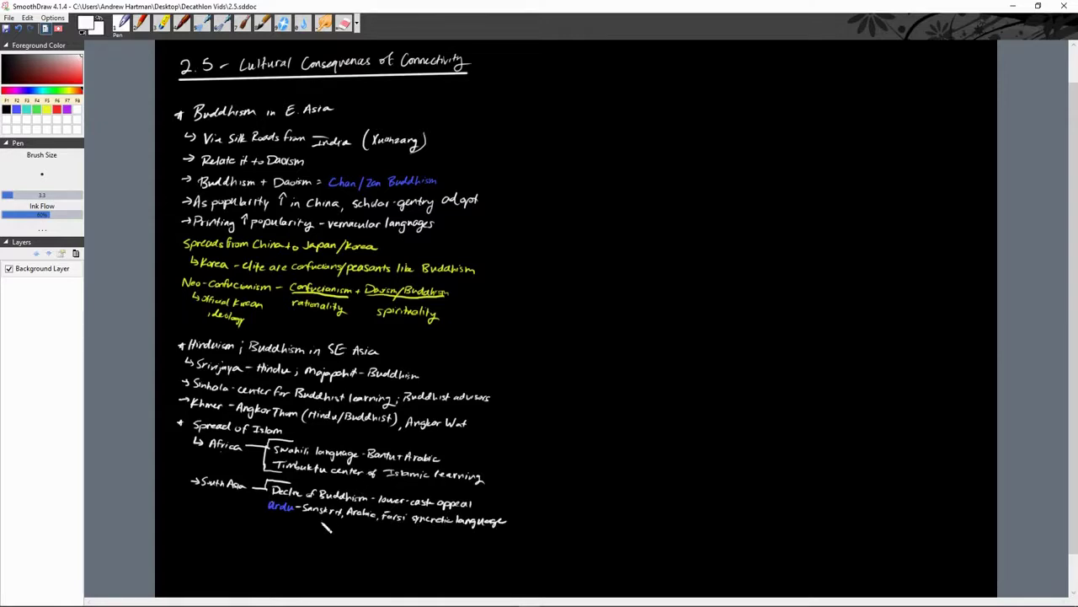
# Write 'Bhakti cults - link Hinduism + Islam' and extend the South Asia bracket to it.
pyautogui.moveTo(270, 516)
pyautogui.mouseDown()
pyautogui.moveTo(335, 533)
pyautogui.moveTo(323, 528)
pyautogui.moveTo(340, 525)
pyautogui.mouseUp()
pyautogui.moveTo(344, 520); pyautogui.dragTo(353, 530)
pyautogui.moveTo(361, 522)
pyautogui.mouseDown()
pyautogui.moveTo(452, 539)
pyautogui.moveTo(443, 536)
pyautogui.mouseUp()
pyautogui.moveTo(268, 487); pyautogui.dragTo(268, 523)
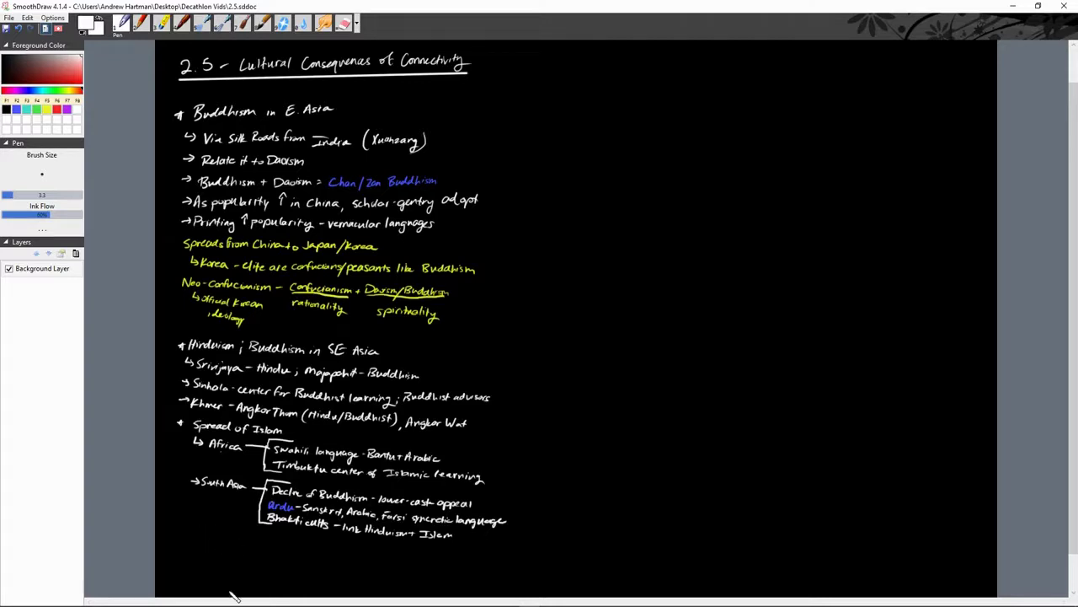
# Write the SE Asia branch 'Melaka – fuses w/ Buddhism, Confucian ideas' and bullet a new top-right heading.
pyautogui.moveTo(190, 538); pyautogui.dragTo(274, 546)
pyautogui.moveTo(264, 545); pyautogui.dragTo(311, 558)
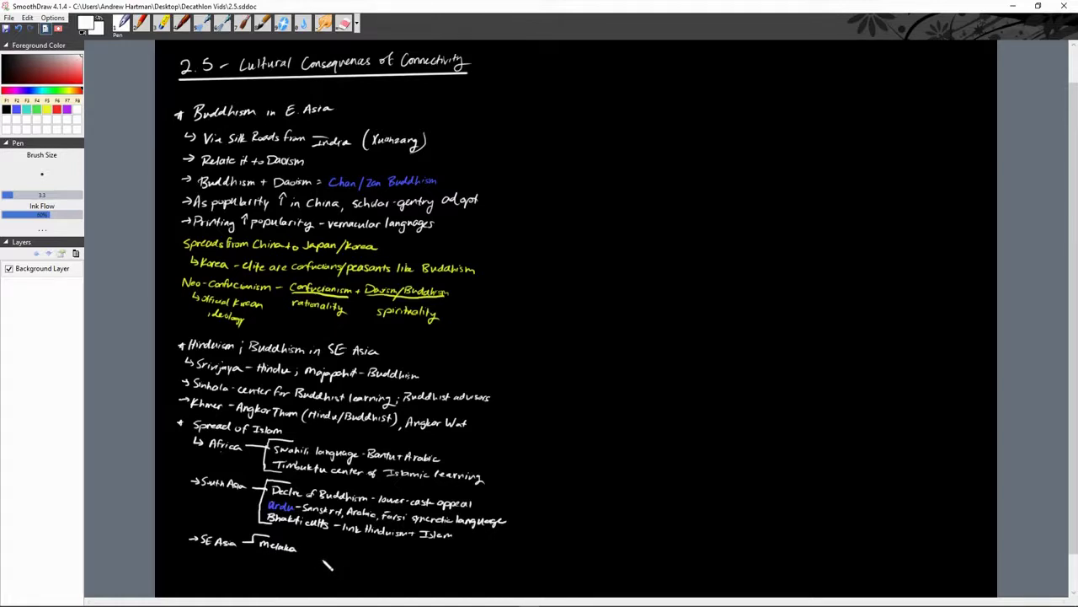
pyautogui.moveTo(303, 550)
pyautogui.mouseDown()
pyautogui.moveTo(378, 556)
pyautogui.moveTo(363, 563)
pyautogui.moveTo(415, 574)
pyautogui.moveTo(421, 563)
pyautogui.moveTo(489, 569)
pyautogui.mouseUp()
pyautogui.moveTo(251, 541)
pyautogui.mouseDown()
pyautogui.moveTo(263, 557)
pyautogui.moveTo(305, 560)
pyautogui.mouseUp()
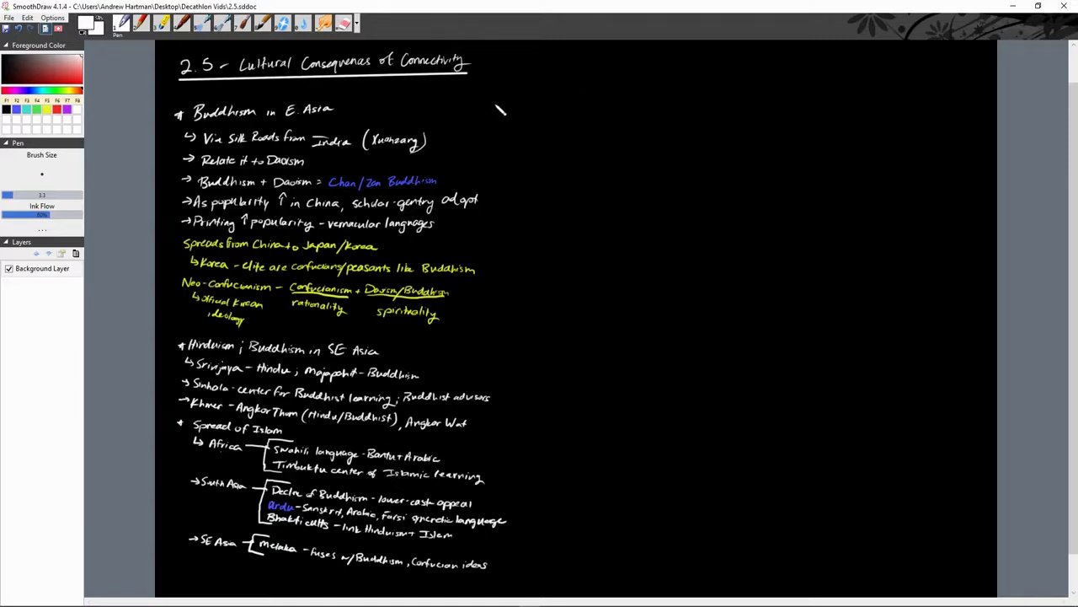
pyautogui.moveTo(487, 102); pyautogui.dragTo(685, 97)
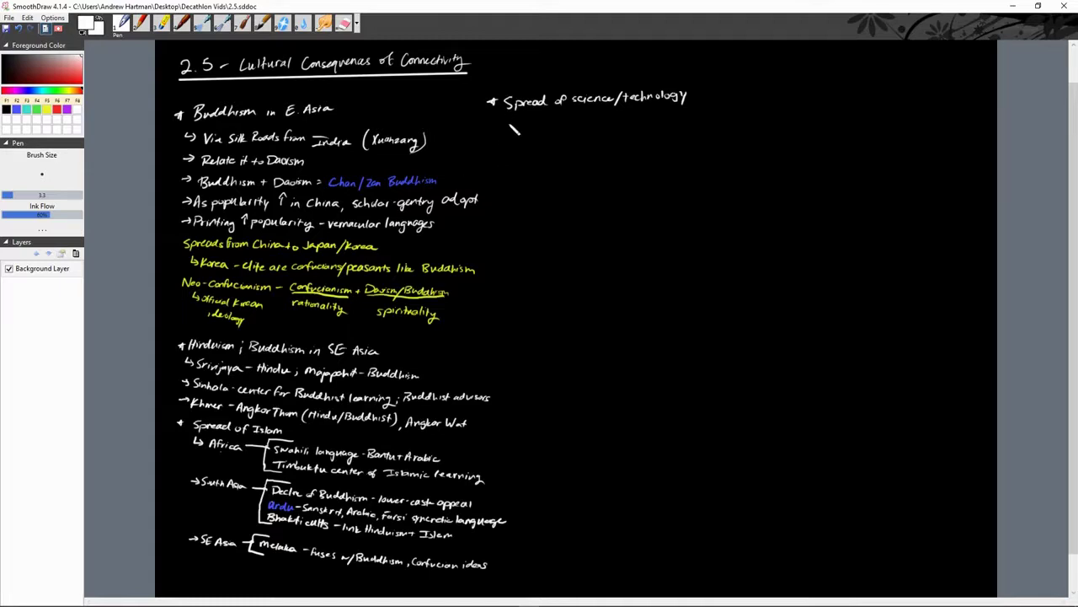
# Write the Greek philosophers, math from India, papermaking and medicine (hospitals, surgery) lines, braced as 'Muslim world'.
pyautogui.moveTo(511, 123)
pyautogui.mouseDown()
pyautogui.moveTo(566, 131)
pyautogui.moveTo(706, 116)
pyautogui.mouseUp()
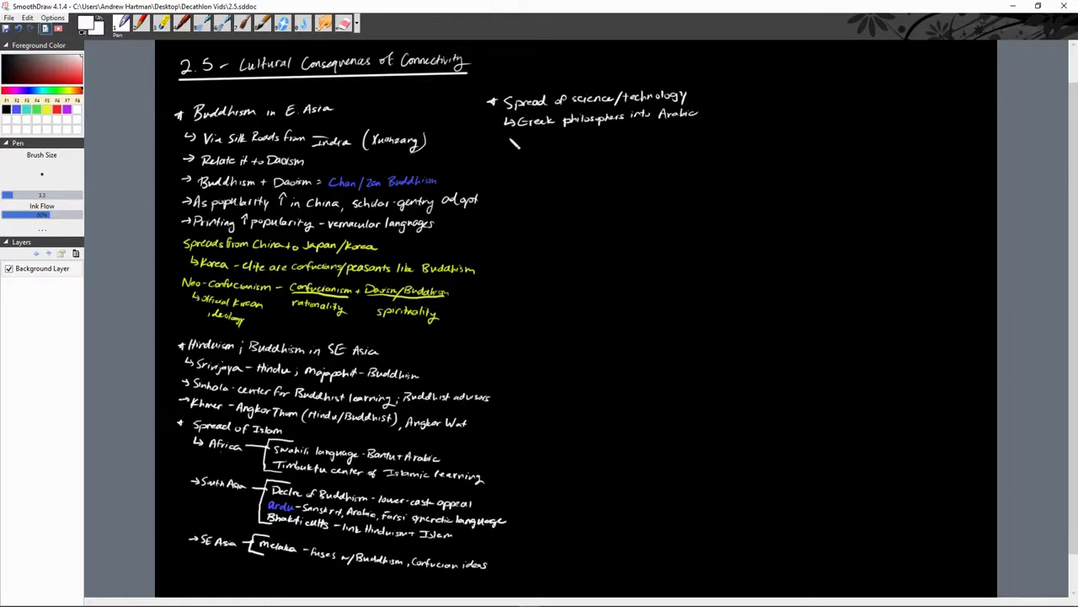
pyautogui.moveTo(509, 140); pyautogui.dragTo(615, 144)
pyautogui.moveTo(504, 149); pyautogui.dragTo(645, 148)
pyautogui.moveTo(510, 163); pyautogui.dragTo(577, 160)
pyautogui.moveTo(582, 157); pyautogui.dragTo(687, 170)
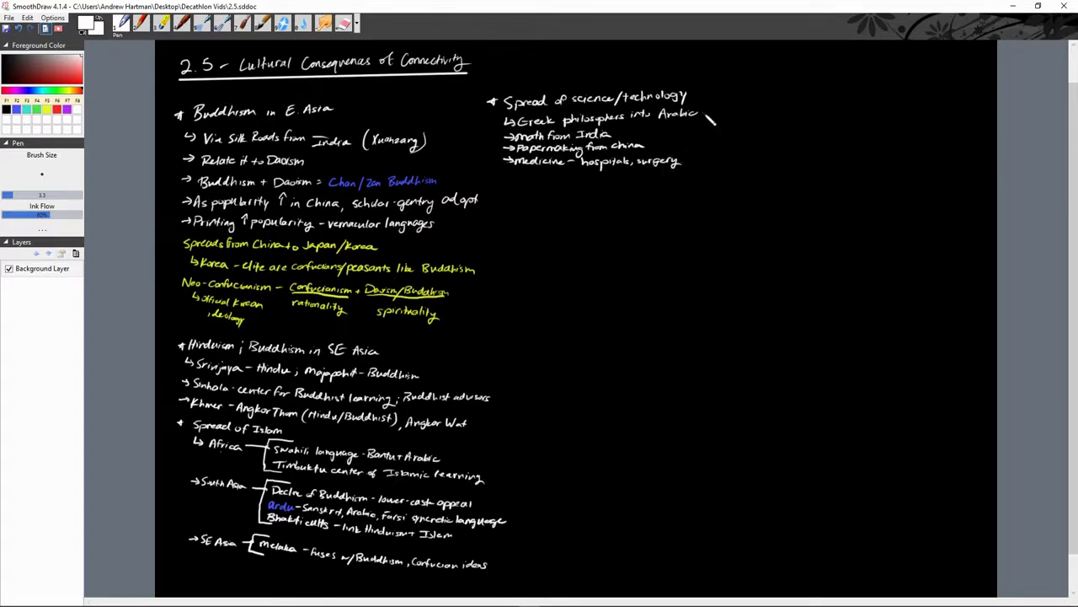
pyautogui.moveTo(699, 115)
pyautogui.mouseDown()
pyautogui.moveTo(706, 156)
pyautogui.moveTo(690, 160)
pyautogui.moveTo(746, 135)
pyautogui.moveTo(723, 147)
pyautogui.moveTo(734, 147)
pyautogui.mouseUp()
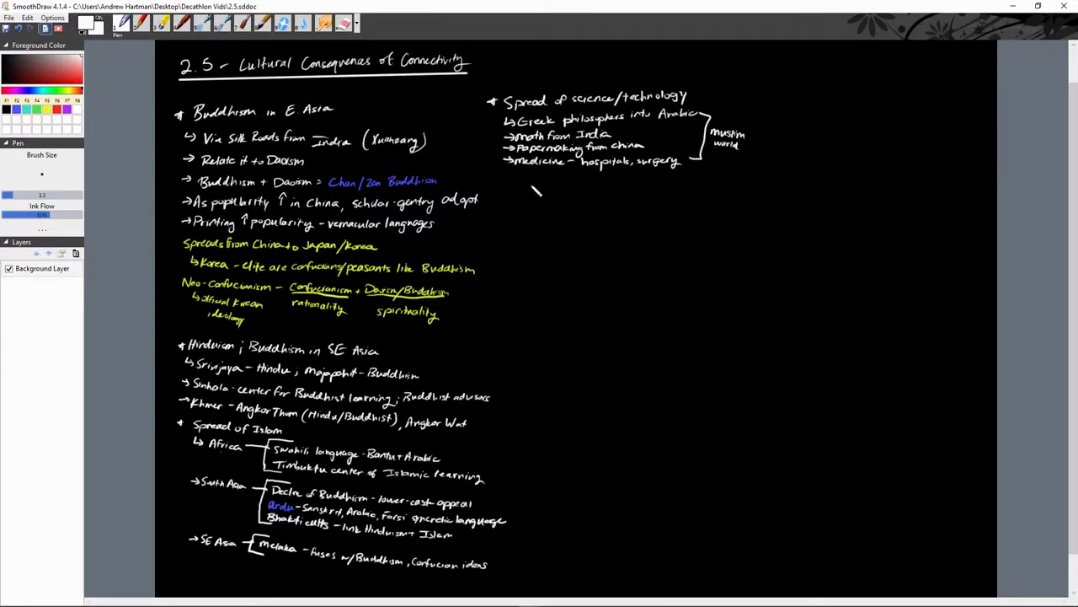
# Write '→ Champa rice to Vietnam/China from India' on a new line below medicine.
pyautogui.moveTo(504, 180)
pyautogui.mouseDown()
pyautogui.moveTo(524, 189)
pyautogui.moveTo(517, 185)
pyautogui.mouseUp()
pyautogui.moveTo(522, 177); pyautogui.dragTo(596, 184)
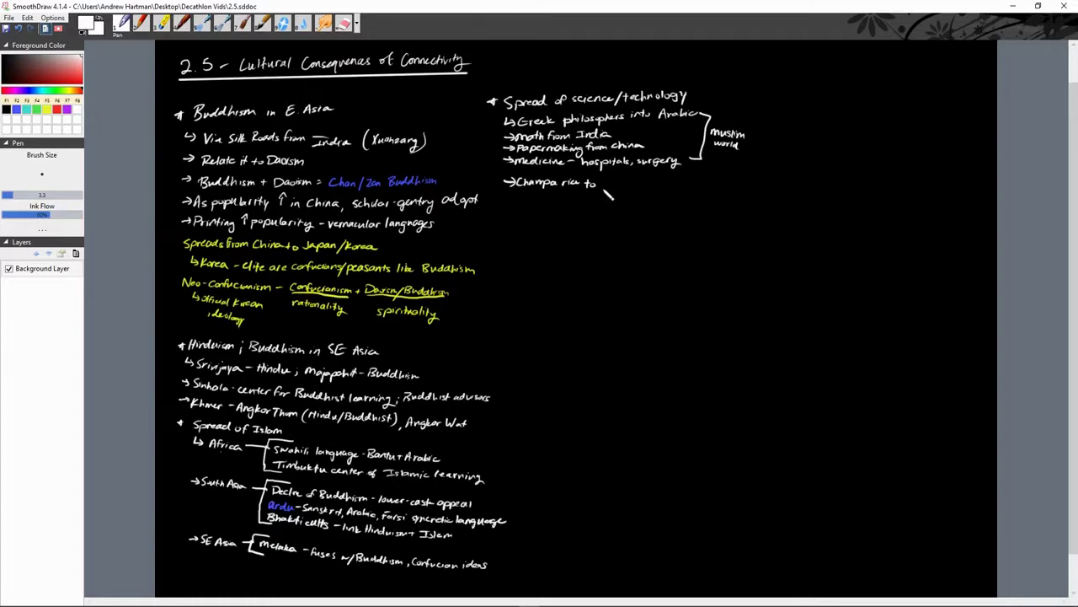
pyautogui.moveTo(608, 191); pyautogui.dragTo(722, 191)
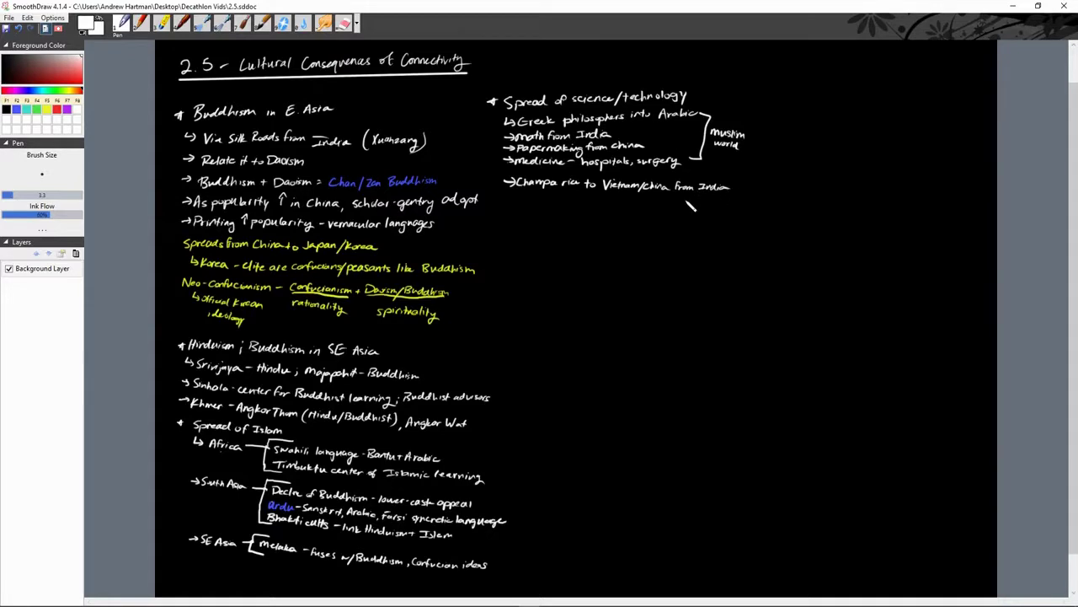
# Write '↑pop → ↑cities, industry', undoing a stray dot, then 'Papermaking reaches Europe – ↑literacy'.
pyautogui.click(514, 195)
pyautogui.moveTo(521, 197); pyautogui.dragTo(561, 204)
pyautogui.press('ctrl')
pyautogui.hotkey('ctrl', 'z')
pyautogui.moveTo(556, 201); pyautogui.dragTo(564, 205)
pyautogui.moveTo(580, 204)
pyautogui.mouseDown()
pyautogui.moveTo(581, 193)
pyautogui.moveTo(621, 208)
pyautogui.mouseUp()
pyautogui.moveTo(626, 208)
pyautogui.mouseDown()
pyautogui.moveTo(658, 204)
pyautogui.moveTo(655, 213)
pyautogui.mouseUp()
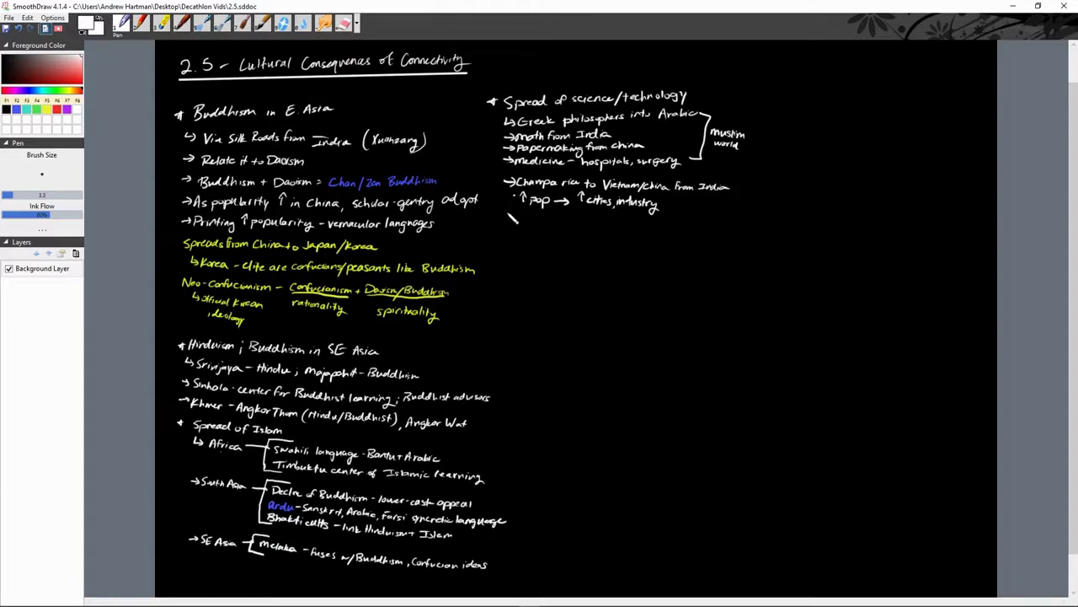
pyautogui.moveTo(516, 216); pyautogui.dragTo(664, 222)
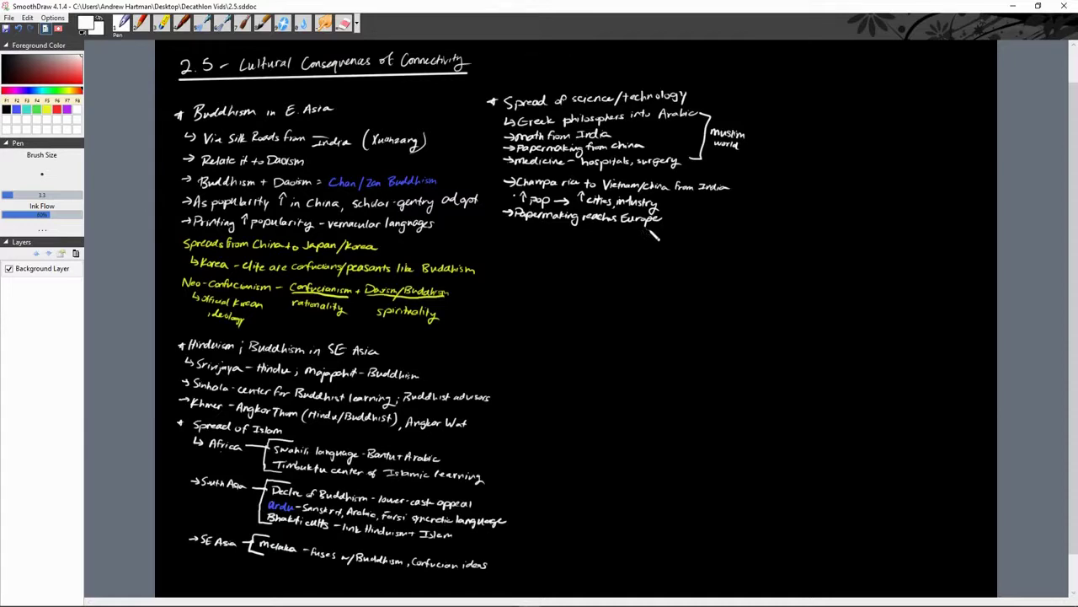
pyautogui.moveTo(667, 218); pyautogui.dragTo(731, 229)
# Write Naval techs (lateen sails – dhows, junks; stern rudder; astrolabe; compass) and 'Gunpowder from China via Mongols'.
pyautogui.moveTo(504, 232); pyautogui.dragTo(580, 244)
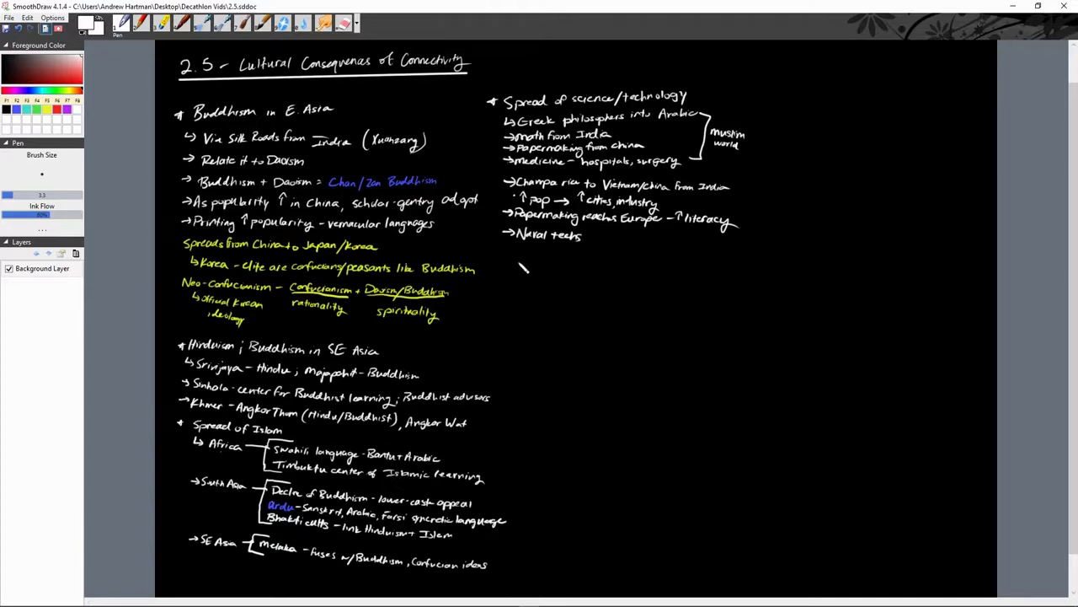
pyautogui.moveTo(524, 251); pyautogui.dragTo(669, 262)
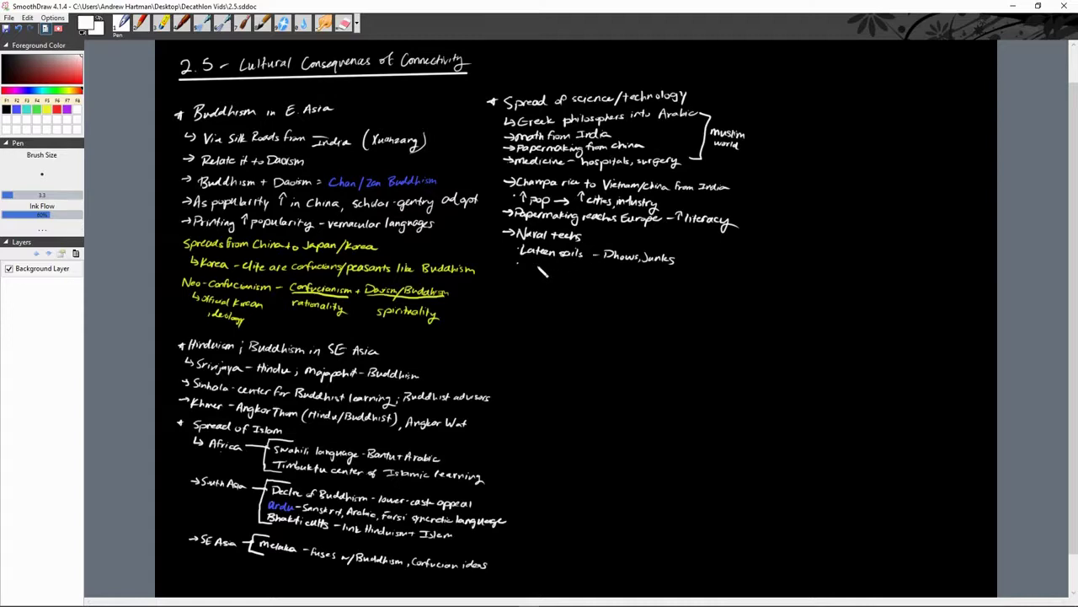
pyautogui.moveTo(531, 262); pyautogui.dragTo(525, 269)
pyautogui.moveTo(534, 261); pyautogui.dragTo(589, 269)
pyautogui.moveTo(529, 285)
pyautogui.mouseDown()
pyautogui.moveTo(579, 284)
pyautogui.moveTo(537, 295)
pyautogui.moveTo(583, 306)
pyautogui.mouseUp()
pyautogui.click(519, 292)
pyautogui.moveTo(509, 308); pyautogui.dragTo(518, 309)
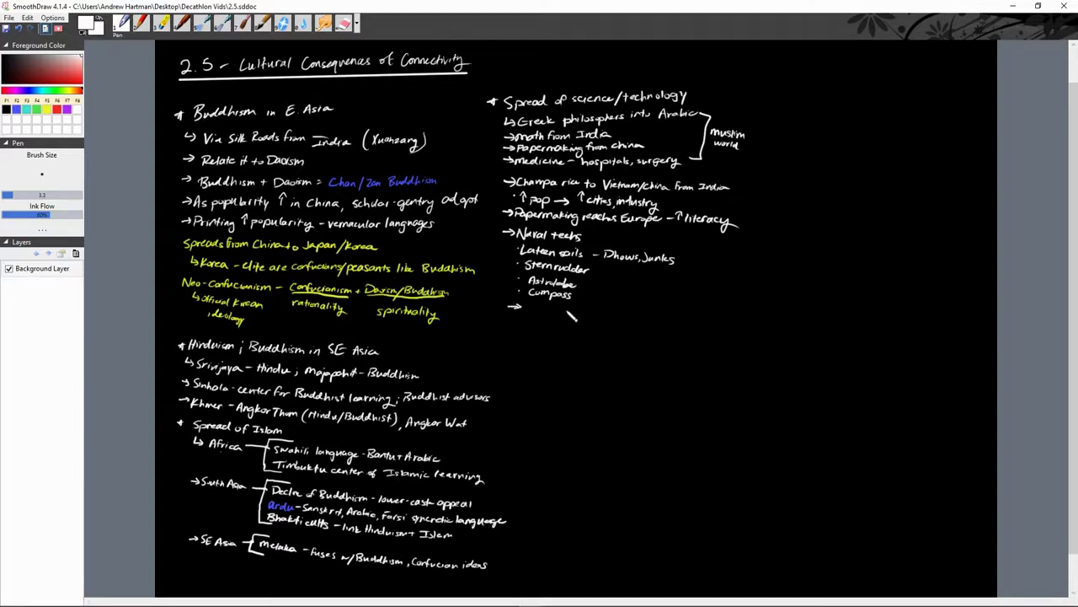
pyautogui.moveTo(532, 309); pyautogui.dragTo(714, 307)
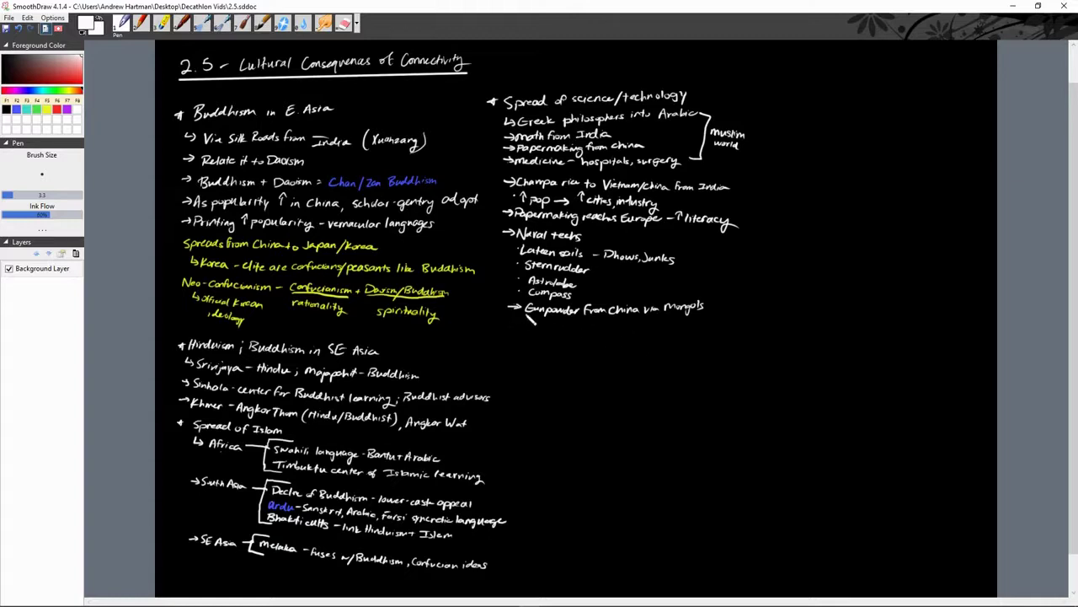
# Write '→ Hangzhou – center of culture in S China' below the Gunpowder line.
pyautogui.moveTo(508, 321); pyautogui.dragTo(516, 326)
pyautogui.moveTo(544, 332); pyautogui.dragTo(583, 331)
pyautogui.moveTo(603, 333); pyautogui.dragTo(625, 335)
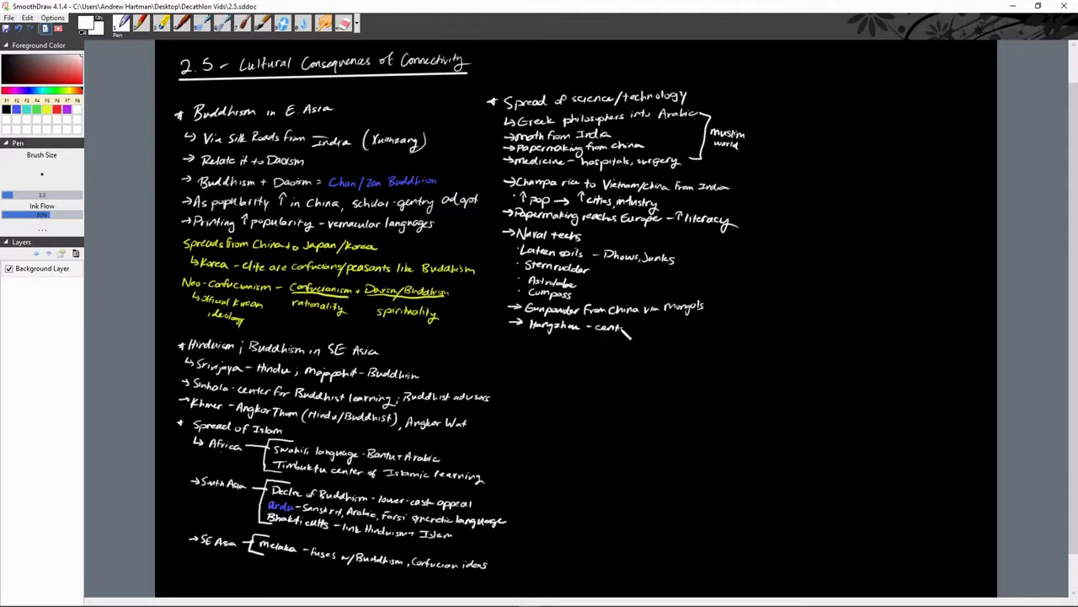
pyautogui.moveTo(627, 335); pyautogui.dragTo(747, 331)
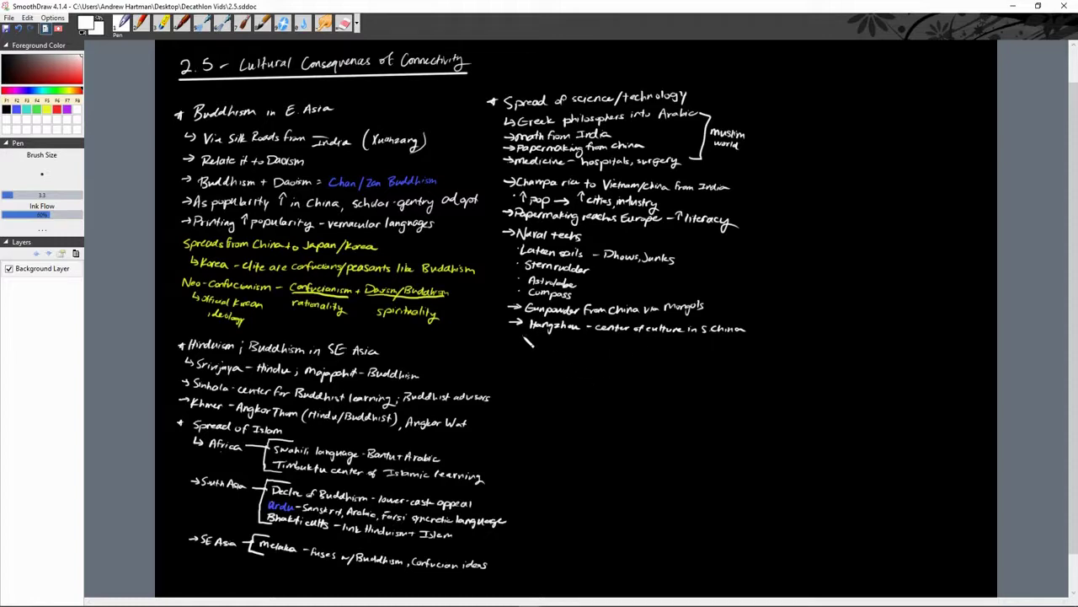
# Add Center of trade, Prospers as trade prospers, Diversity of ppl, and begin the city names beside them.
pyautogui.moveTo(548, 351); pyautogui.dragTo(621, 354)
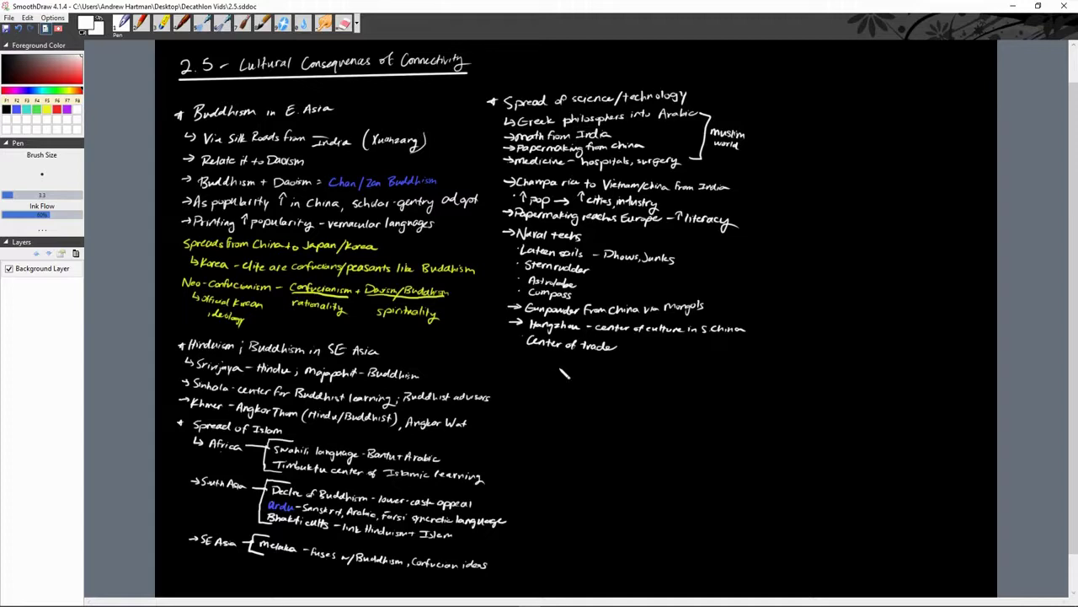
pyautogui.moveTo(532, 360); pyautogui.dragTo(664, 363)
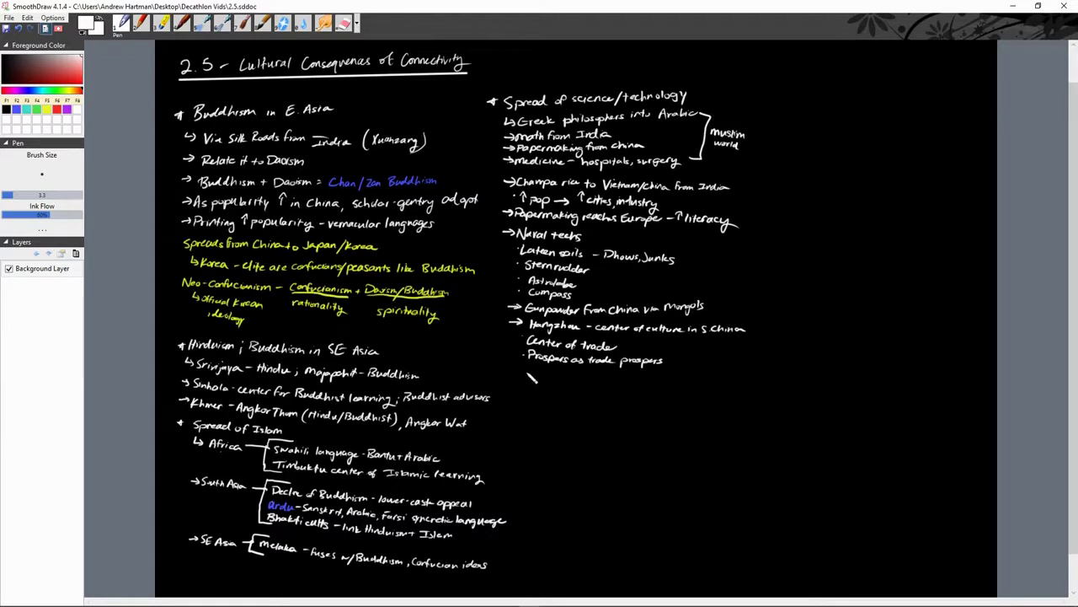
pyautogui.moveTo(531, 373); pyautogui.dragTo(623, 380)
pyautogui.moveTo(677, 352)
pyautogui.mouseDown()
pyautogui.moveTo(721, 354)
pyautogui.moveTo(723, 367)
pyautogui.moveTo(693, 371)
pyautogui.moveTo(729, 376)
pyautogui.moveTo(679, 378)
pyautogui.moveTo(713, 377)
pyautogui.mouseUp()
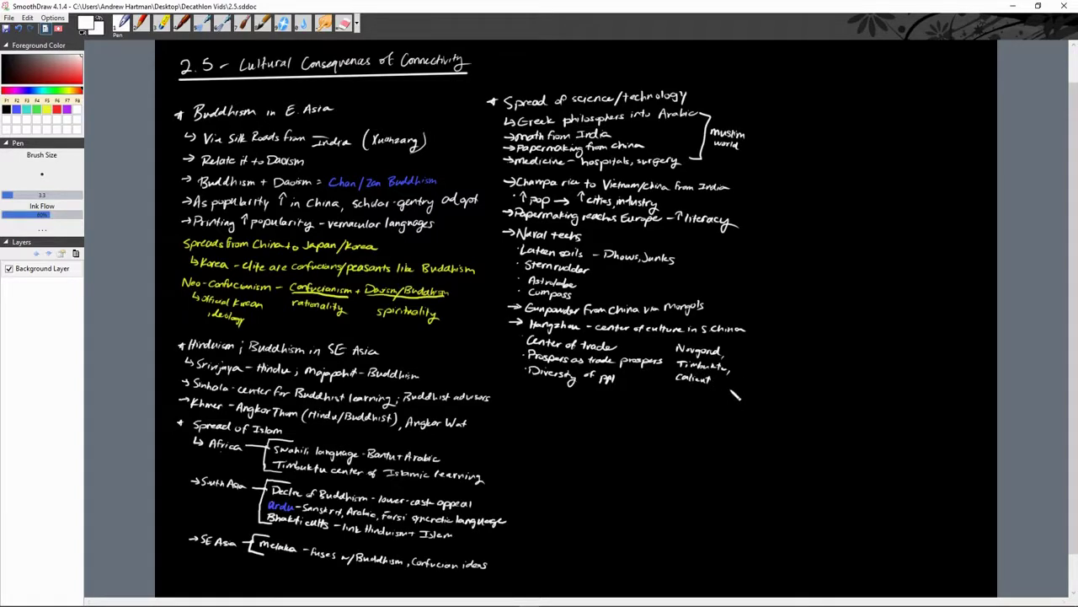
# Write 'Kashgar, Samarkand on Silk Roads' with bullets Islamic learning, Oases towns, Conquests by Tamerlane.
pyautogui.moveTo(516, 387)
pyautogui.mouseDown()
pyautogui.moveTo(575, 406)
pyautogui.moveTo(708, 408)
pyautogui.mouseUp()
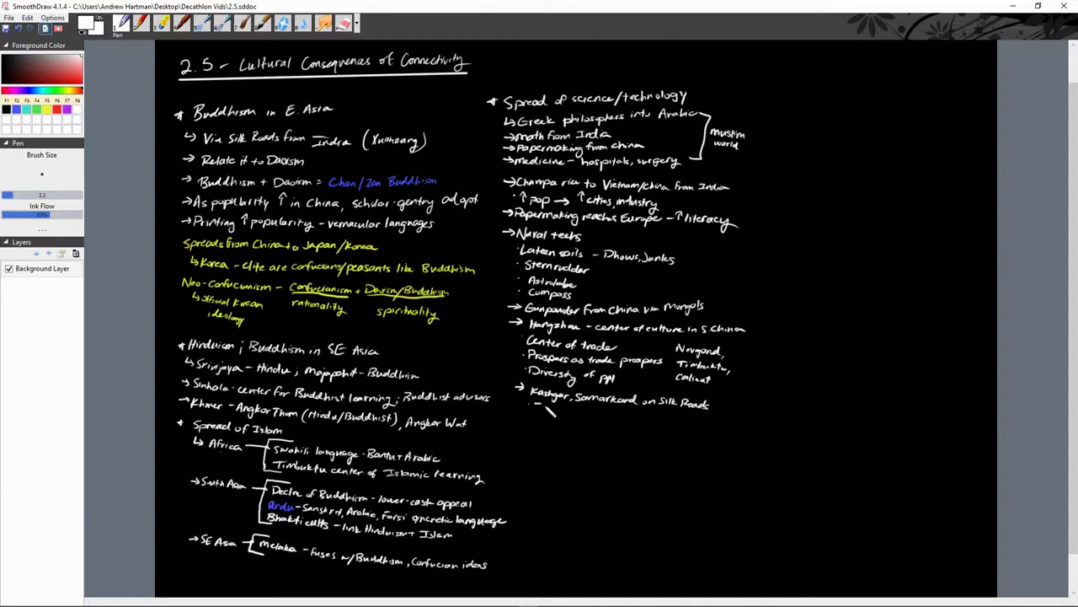
pyautogui.moveTo(544, 410)
pyautogui.mouseDown()
pyautogui.moveTo(608, 414)
pyautogui.moveTo(627, 438)
pyautogui.mouseUp()
pyautogui.moveTo(537, 426); pyautogui.dragTo(607, 434)
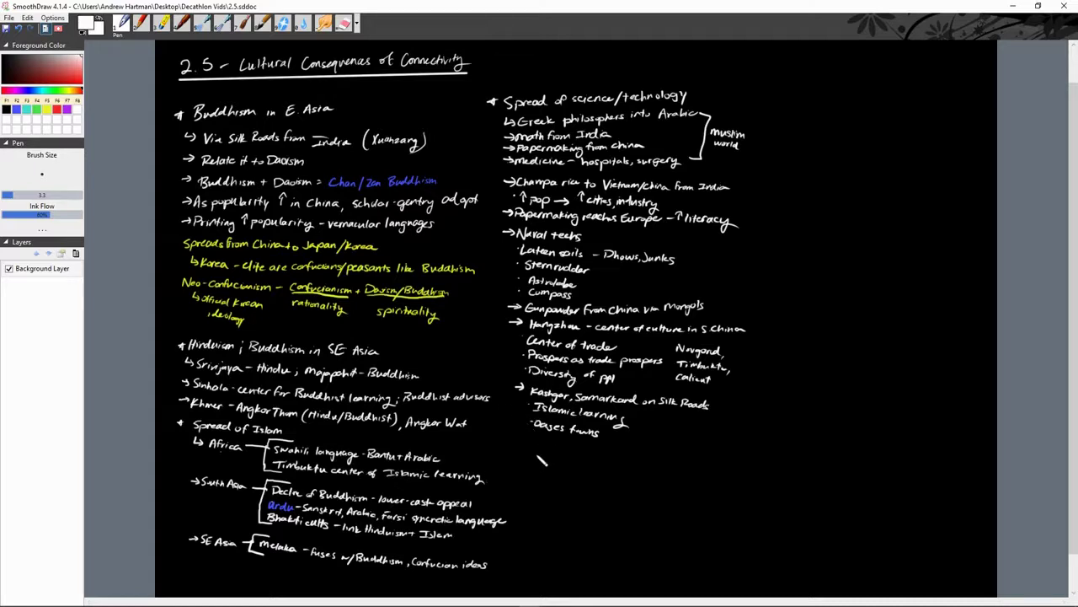
pyautogui.click(537, 441)
pyautogui.moveTo(547, 437); pyautogui.dragTo(605, 455)
pyautogui.moveTo(617, 451); pyautogui.dragTo(671, 460)
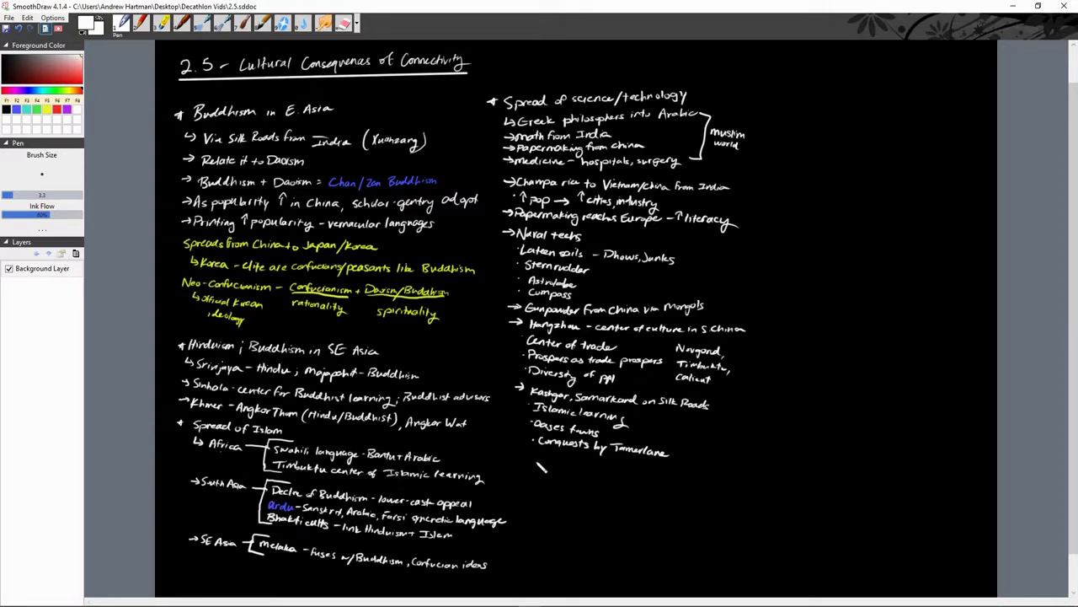
# Add the arrowed line 'Constantinople ravaged by invaders'.
pyautogui.moveTo(520, 456); pyautogui.dragTo(531, 456)
pyautogui.moveTo(540, 454)
pyautogui.mouseDown()
pyautogui.moveTo(608, 465)
pyautogui.moveTo(597, 477)
pyautogui.mouseUp()
pyautogui.moveTo(622, 471); pyautogui.dragTo(733, 475)
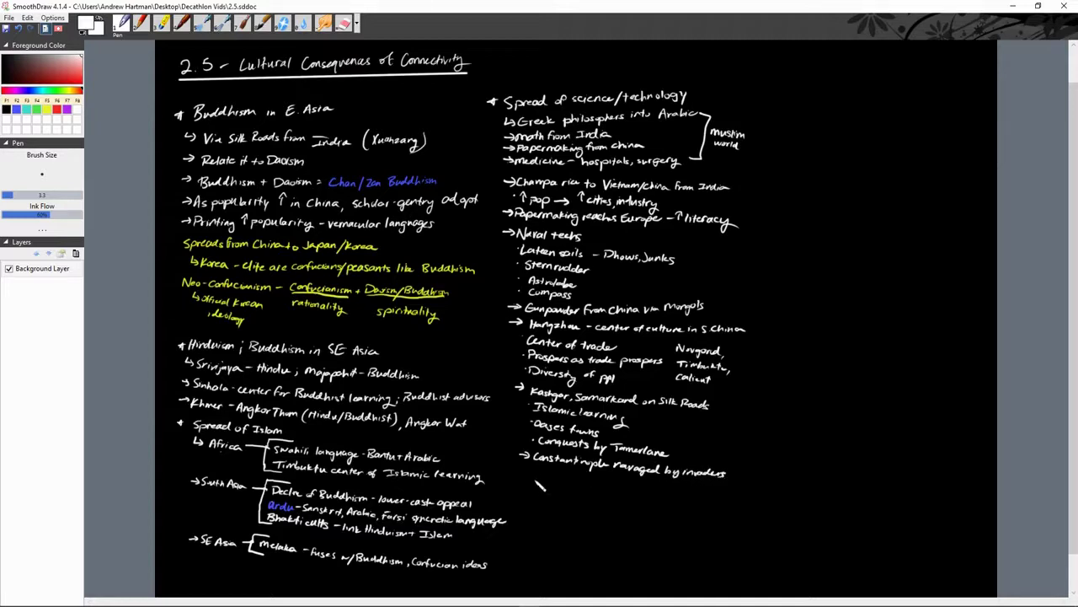
# List Crusades, Black Plague and Ottomans in 1453 under Constantinople, and begin a new line below.
pyautogui.moveTo(546, 473); pyautogui.dragTo(595, 482)
pyautogui.moveTo(542, 493); pyautogui.dragTo(628, 497)
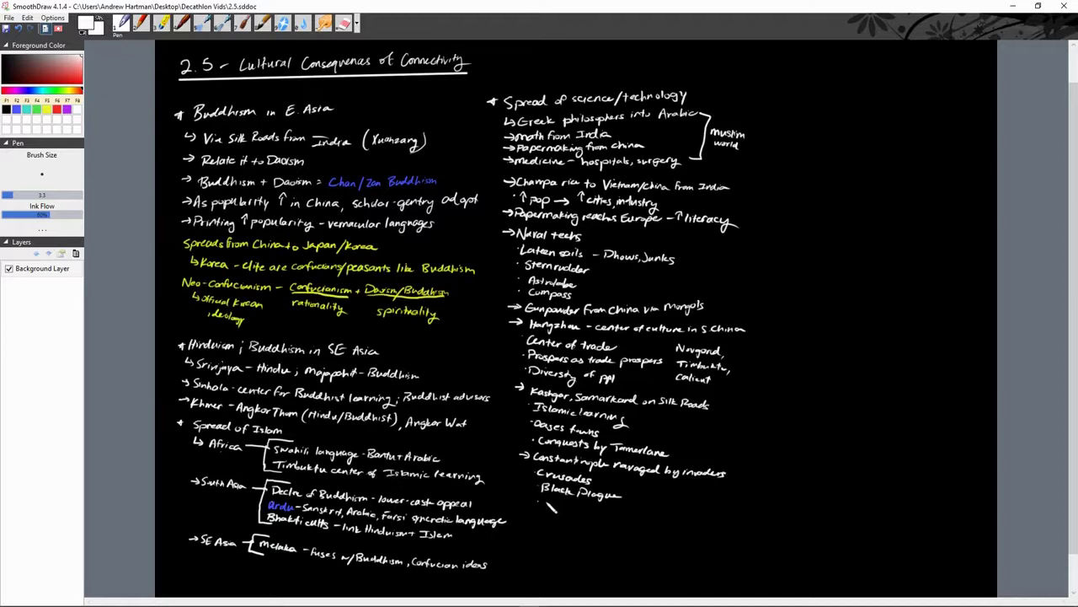
pyautogui.moveTo(548, 503)
pyautogui.mouseDown()
pyautogui.moveTo(604, 517)
pyautogui.moveTo(636, 512)
pyautogui.mouseUp()
pyautogui.moveTo(527, 517)
pyautogui.mouseDown()
pyautogui.moveTo(526, 527)
pyautogui.moveTo(541, 524)
pyautogui.mouseUp()
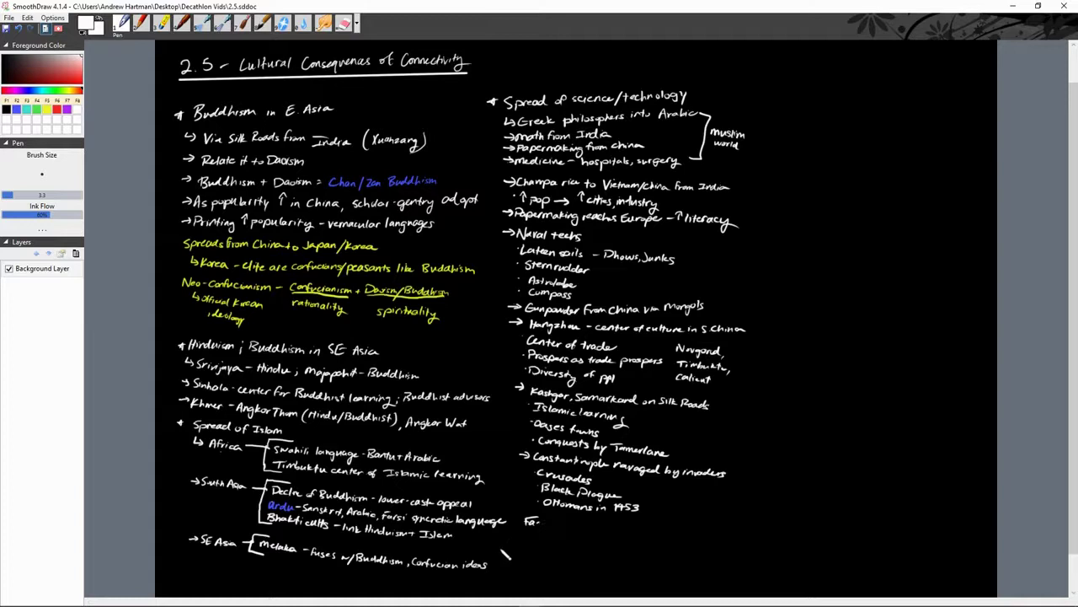
# Replace the partial line with an underlined red 'Factors of city growth' heading.
pyautogui.hotkey('ctrl', 'z')
pyautogui.hotkey('ctrl', 'z')
pyautogui.hotkey('ctrl', 'z')
pyautogui.press('F6')
pyautogui.moveTo(529, 524); pyautogui.dragTo(659, 530)
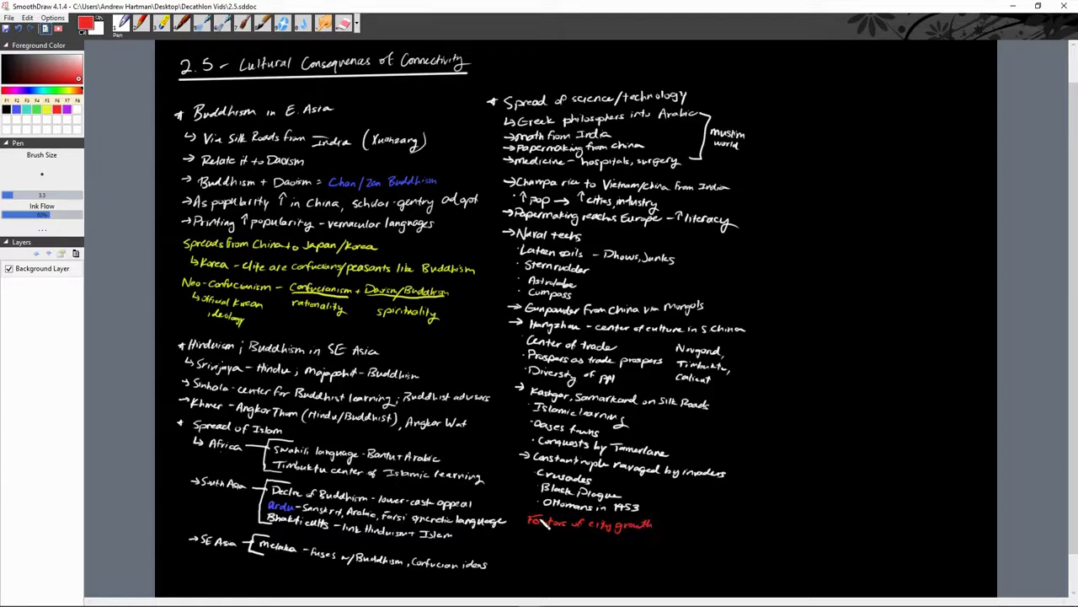
pyautogui.moveTo(530, 533); pyautogui.dragTo(655, 541)
# List political stability → lack of invasions, safe transportation, ↑commerce, labor supply and ↑farming output.
pyautogui.moveTo(534, 544); pyautogui.dragTo(538, 538)
pyautogui.moveTo(553, 543); pyautogui.dragTo(757, 544)
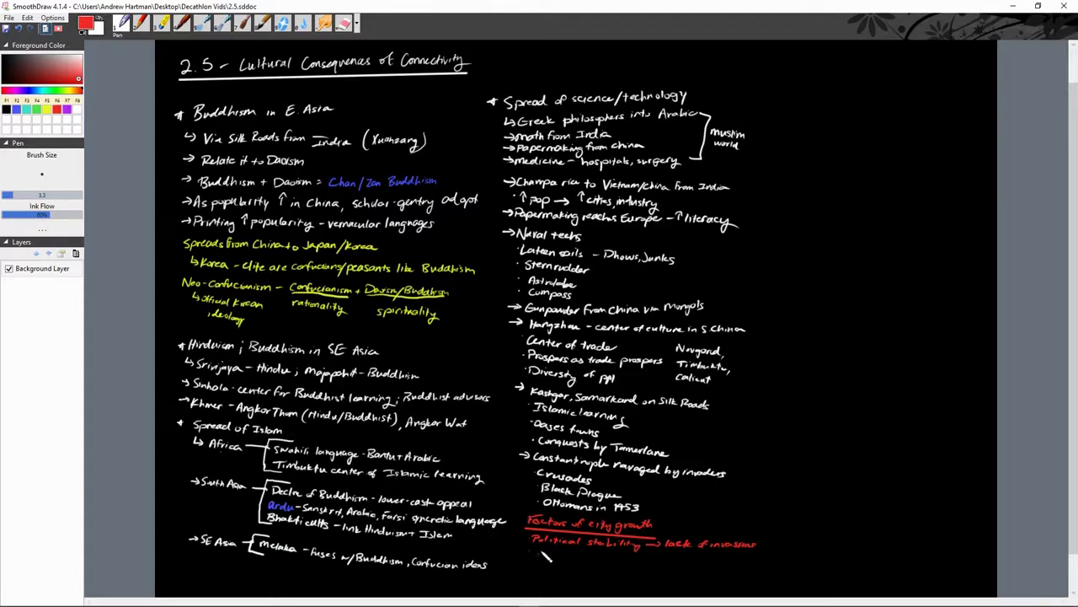
pyautogui.moveTo(541, 553); pyautogui.dragTo(634, 558)
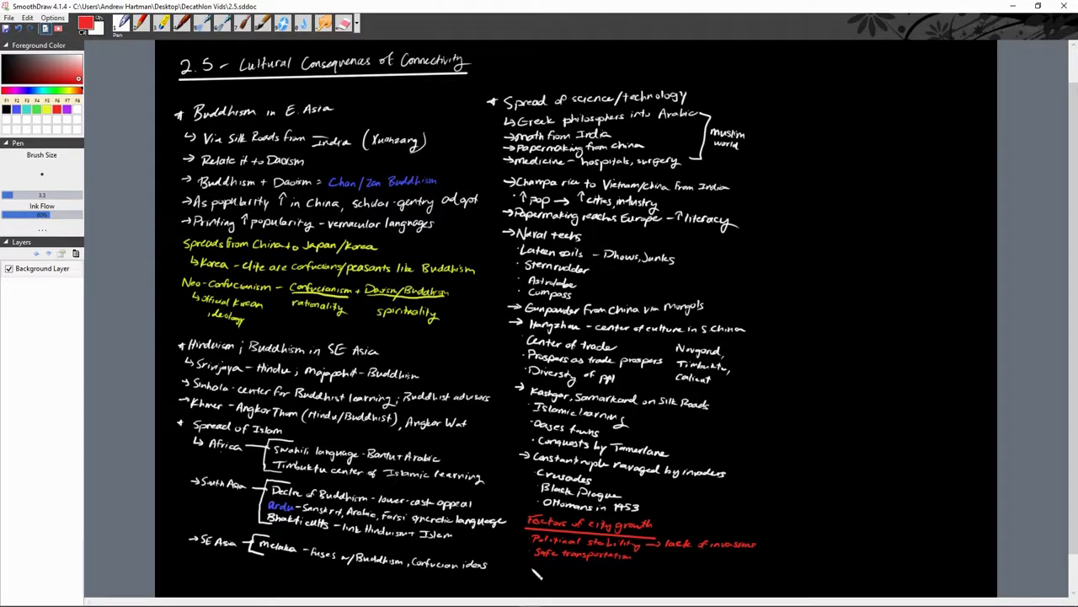
pyautogui.moveTo(537, 573)
pyautogui.mouseDown()
pyautogui.moveTo(539, 560)
pyautogui.moveTo(554, 571)
pyautogui.moveTo(606, 568)
pyautogui.mouseUp()
pyautogui.moveTo(543, 582); pyautogui.dragTo(608, 579)
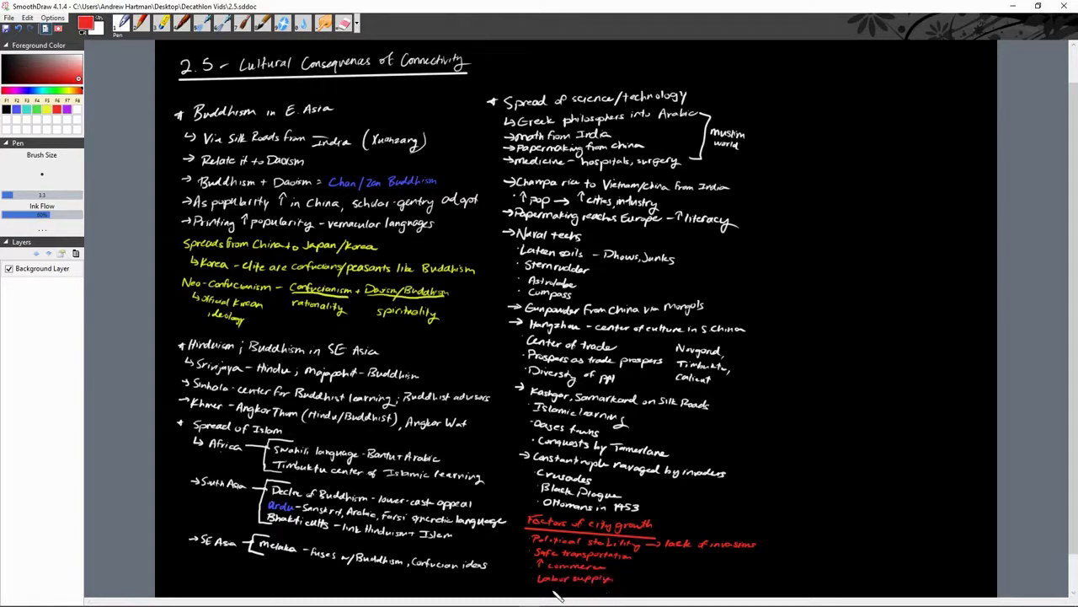
pyautogui.moveTo(544, 595); pyautogui.dragTo(622, 593)
pyautogui.press('x')
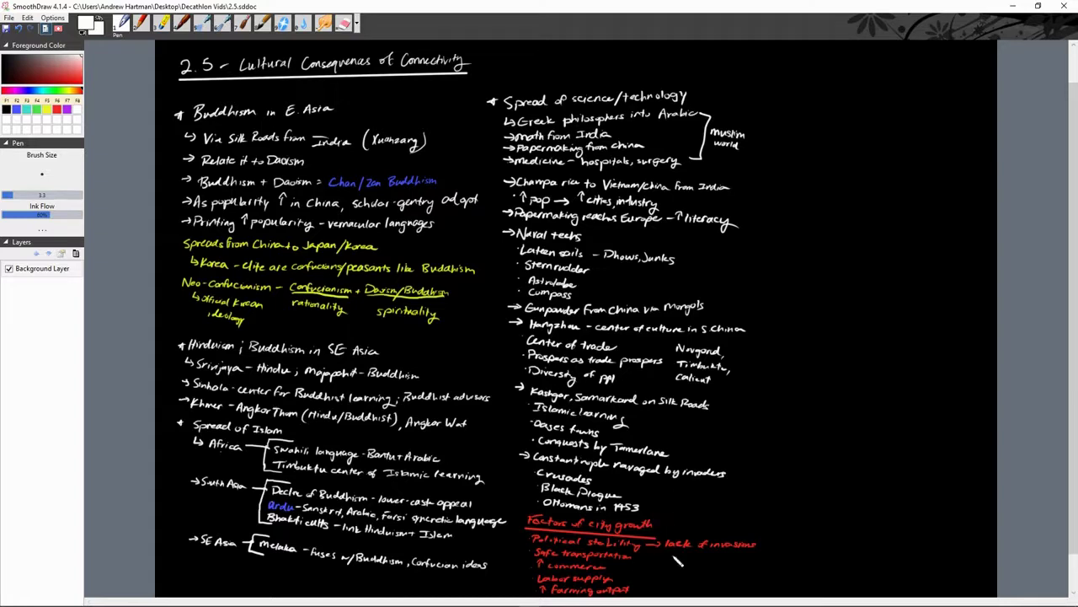
pyautogui.press('F5')
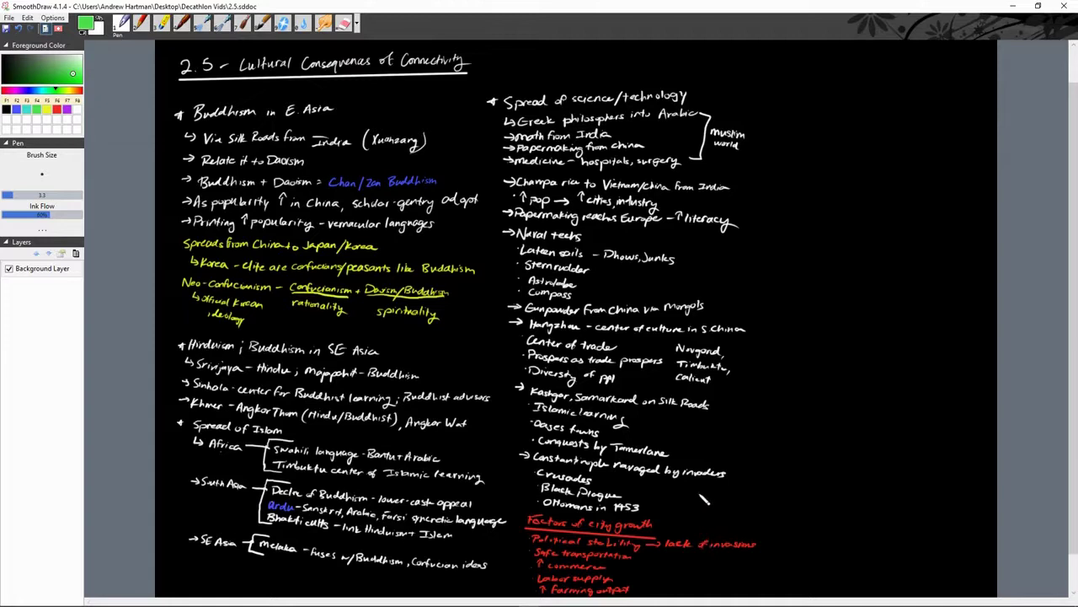
# Write an underlined green 'Decline of cities' list: political instability → invasions, disease, ↓farming.
pyautogui.moveTo(696, 489); pyautogui.dragTo(790, 487)
pyautogui.moveTo(694, 495); pyautogui.dragTo(769, 492)
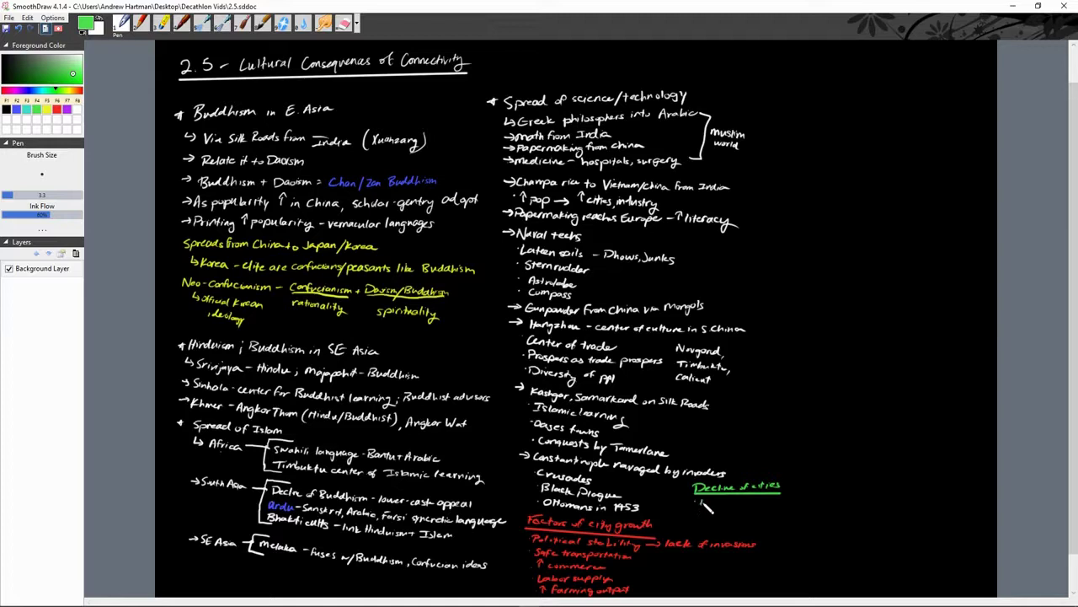
pyautogui.moveTo(702, 500); pyautogui.dragTo(859, 505)
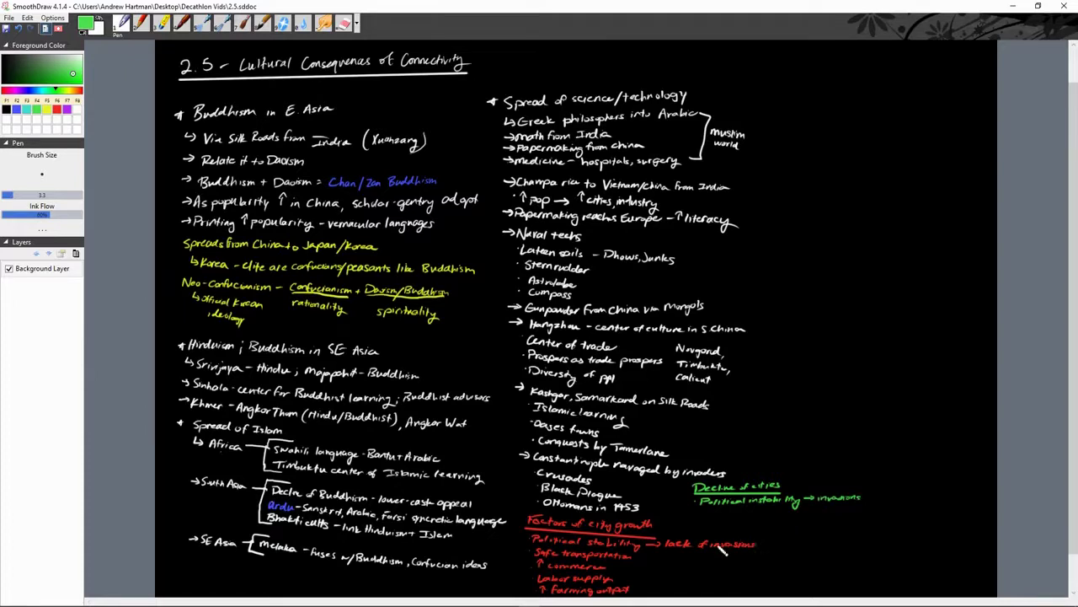
pyautogui.click(700, 514)
pyautogui.moveTo(706, 510); pyautogui.dragTo(750, 513)
pyautogui.moveTo(705, 521); pyautogui.dragTo(762, 533)
# Switch to white and begin the '+ Effects of Crusades' heading at top right.
pyautogui.press('x')
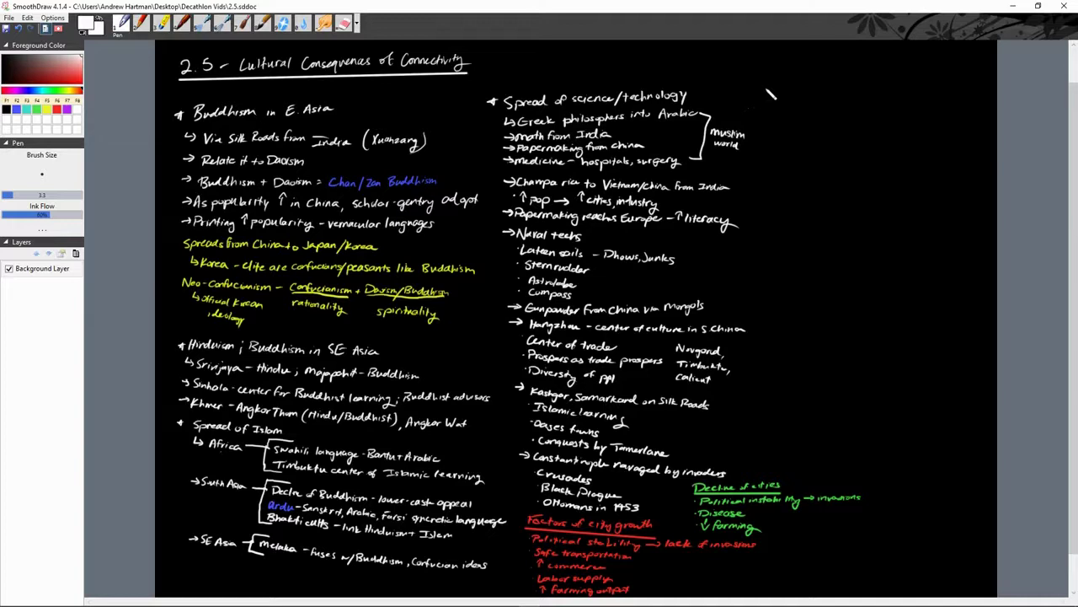
pyautogui.moveTo(749, 93); pyautogui.dragTo(759, 94)
pyautogui.moveTo(754, 89)
pyautogui.mouseDown()
pyautogui.moveTo(768, 100)
pyautogui.moveTo(884, 93)
pyautogui.moveTo(873, 92)
pyautogui.mouseUp()
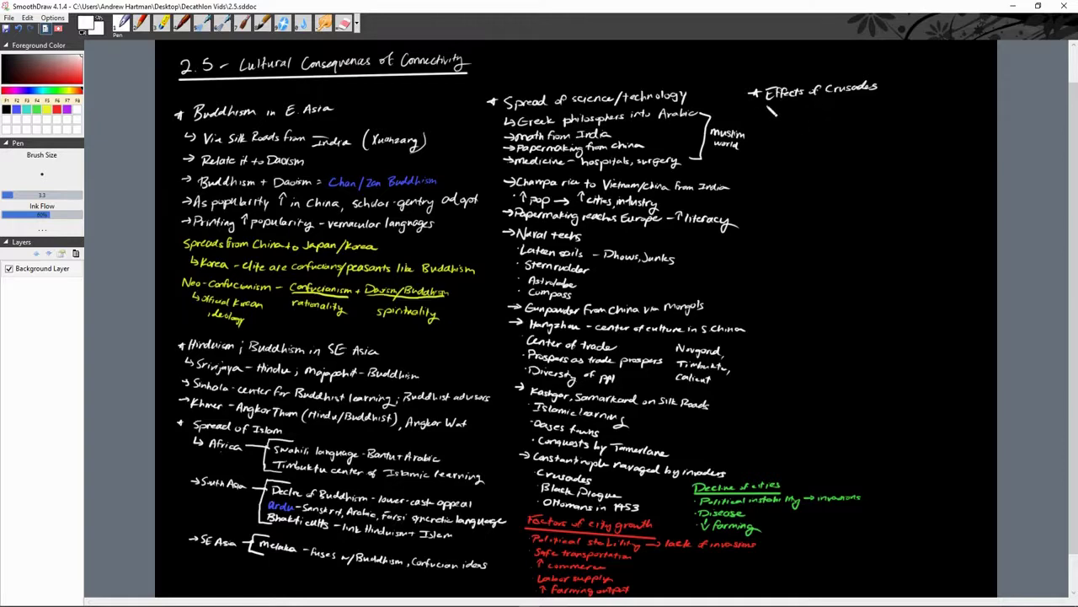
# Handwrite three Crusades effects: ↑ demand for non-Euro goods, exposed to Black Plague, ↓ in pop with feudal system crumbling.
pyautogui.moveTo(764, 104)
pyautogui.mouseDown()
pyautogui.moveTo(816, 117)
pyautogui.moveTo(933, 109)
pyautogui.mouseUp()
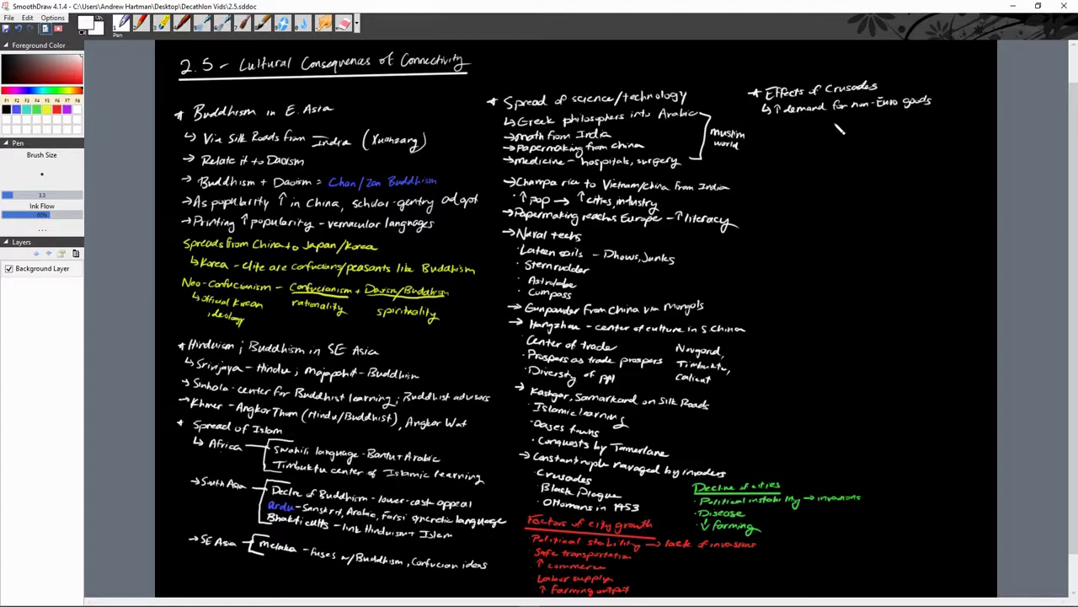
pyautogui.moveTo(765, 126)
pyautogui.mouseDown()
pyautogui.moveTo(839, 133)
pyautogui.moveTo(915, 122)
pyautogui.mouseUp()
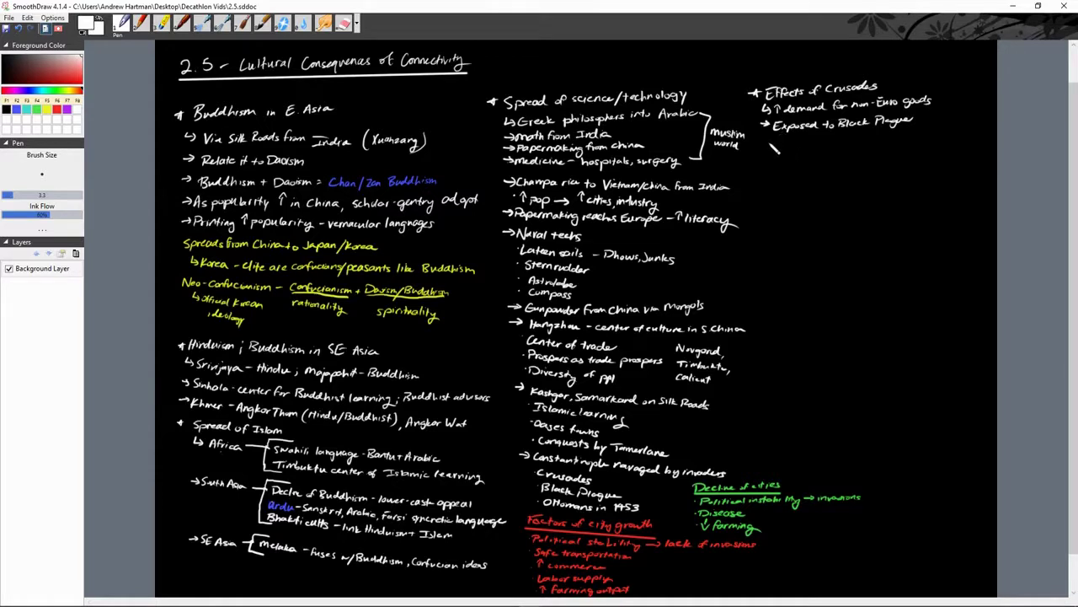
pyautogui.moveTo(773, 147); pyautogui.dragTo(953, 137)
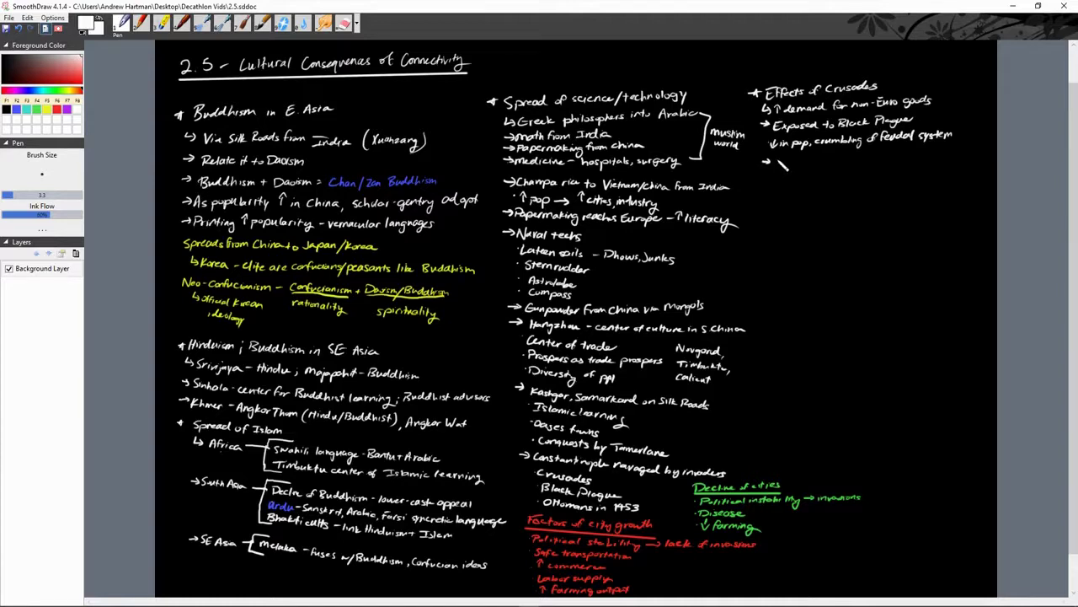
# Write 'Exposure to new ideas → secularism, Renaissance', undoing and redoing the misspelled word, then write 'Travelers' beneath.
pyautogui.moveTo(798, 171); pyautogui.dragTo(924, 166)
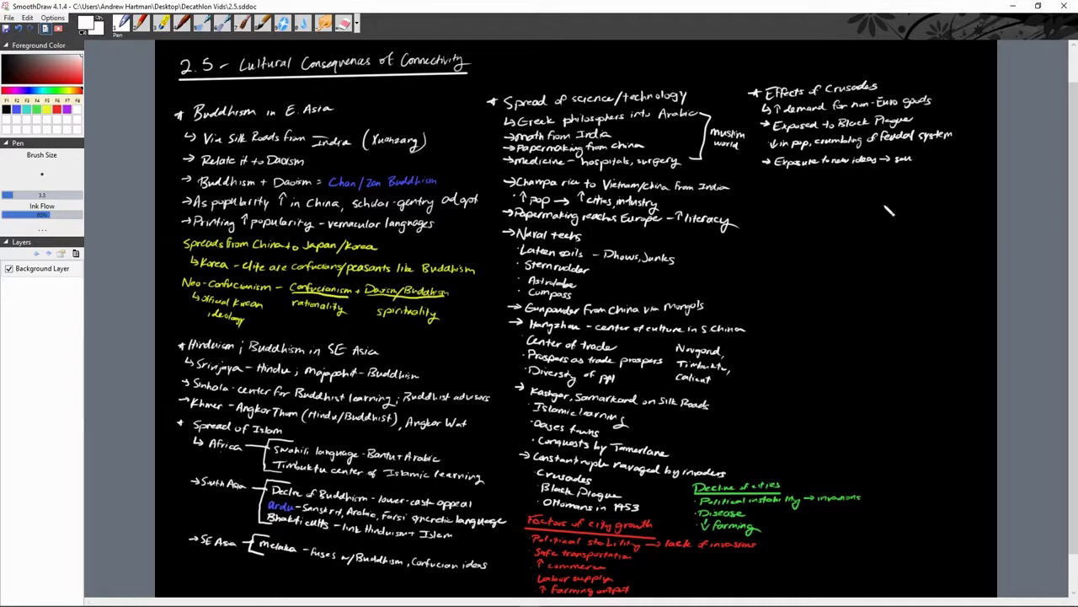
pyautogui.hotkey('ctrl', 'z')
pyautogui.moveTo(898, 162); pyautogui.dragTo(953, 161)
pyautogui.moveTo(956, 157)
pyautogui.mouseDown()
pyautogui.moveTo(903, 172)
pyautogui.moveTo(966, 180)
pyautogui.mouseUp()
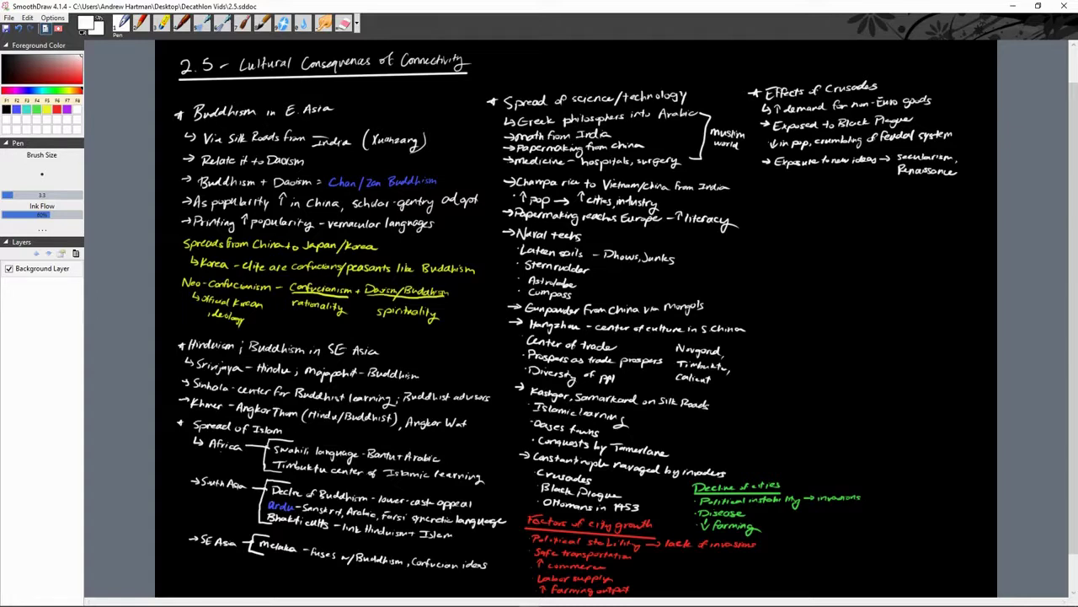
pyautogui.moveTo(764, 193)
pyautogui.mouseDown()
pyautogui.moveTo(766, 204)
pyautogui.moveTo(829, 201)
pyautogui.mouseUp()
# Underline 'Travelers' and write '1. Marco Polo → visits China, writes it down'.
pyautogui.moveTo(764, 204); pyautogui.dragTo(818, 203)
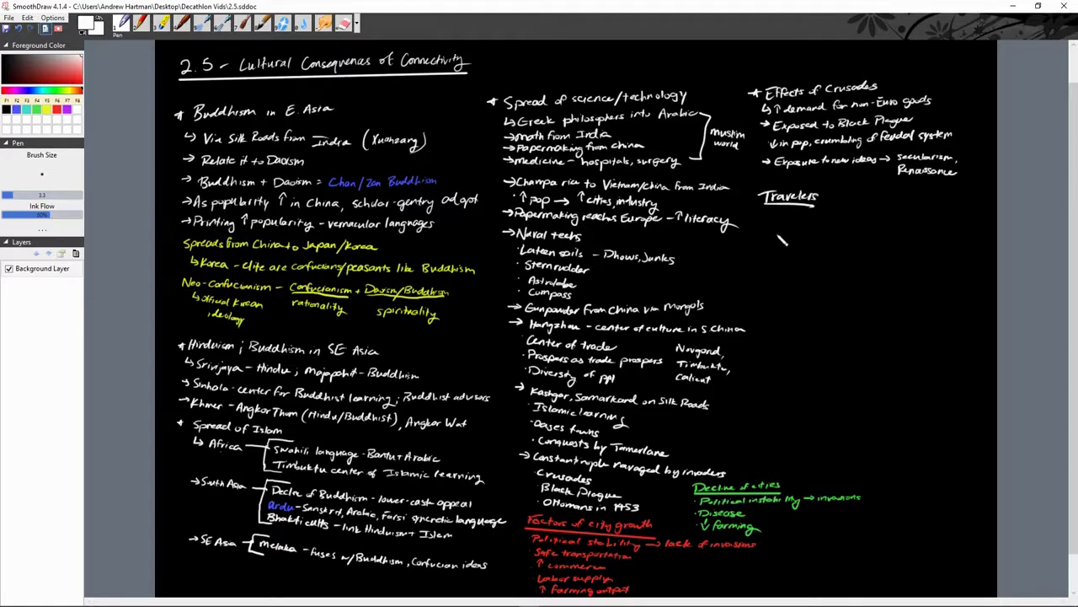
pyautogui.moveTo(765, 214)
pyautogui.mouseDown()
pyautogui.moveTo(777, 226)
pyautogui.moveTo(840, 221)
pyautogui.mouseUp()
pyautogui.moveTo(847, 220); pyautogui.dragTo(869, 222)
pyautogui.moveTo(871, 218); pyautogui.dragTo(927, 224)
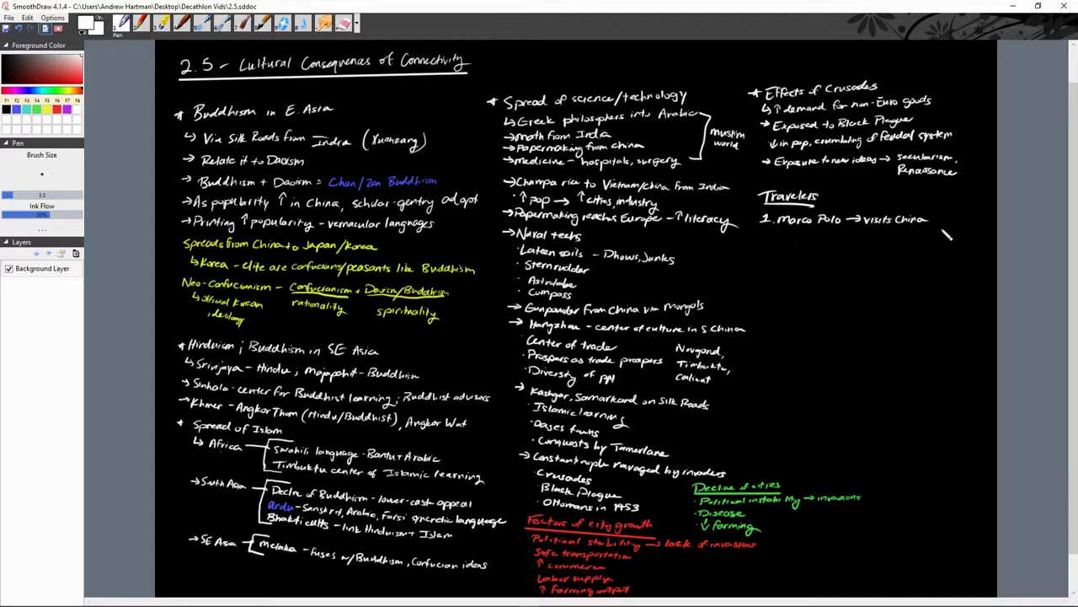
pyautogui.moveTo(940, 220); pyautogui.dragTo(979, 218)
pyautogui.moveTo(966, 217); pyautogui.dragTo(952, 216)
# Add the merchants sub-point and '↑ trade w/China', then write '2. Ibn Battuta'.
pyautogui.moveTo(777, 235)
pyautogui.mouseDown()
pyautogui.moveTo(812, 235)
pyautogui.moveTo(793, 253)
pyautogui.moveTo(814, 256)
pyautogui.moveTo(889, 238)
pyautogui.moveTo(883, 251)
pyautogui.moveTo(949, 251)
pyautogui.mouseUp()
pyautogui.moveTo(790, 267); pyautogui.dragTo(794, 261)
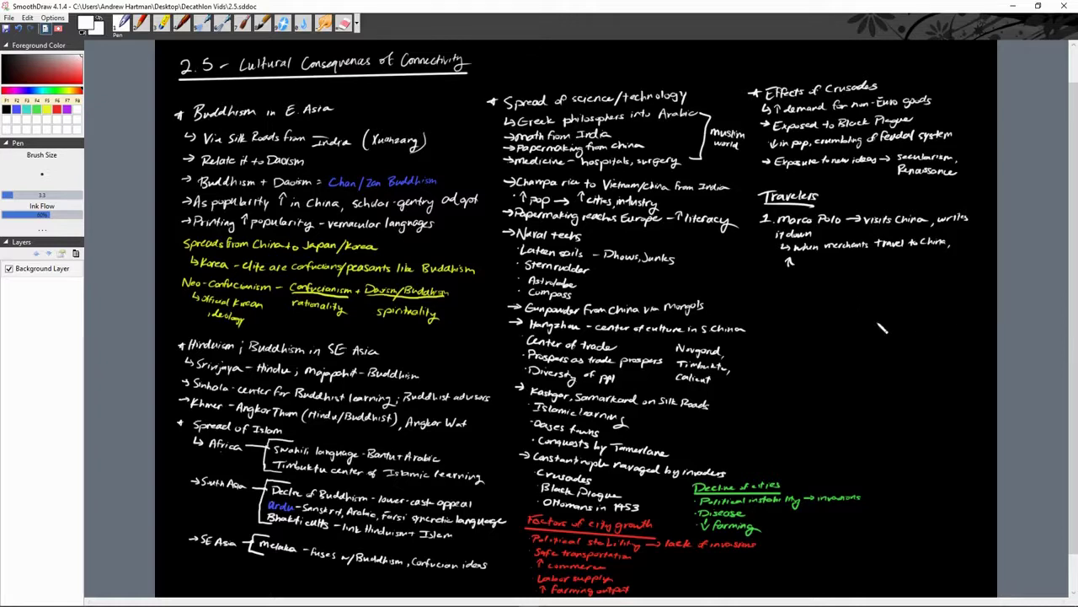
pyautogui.moveTo(798, 263); pyautogui.dragTo(879, 265)
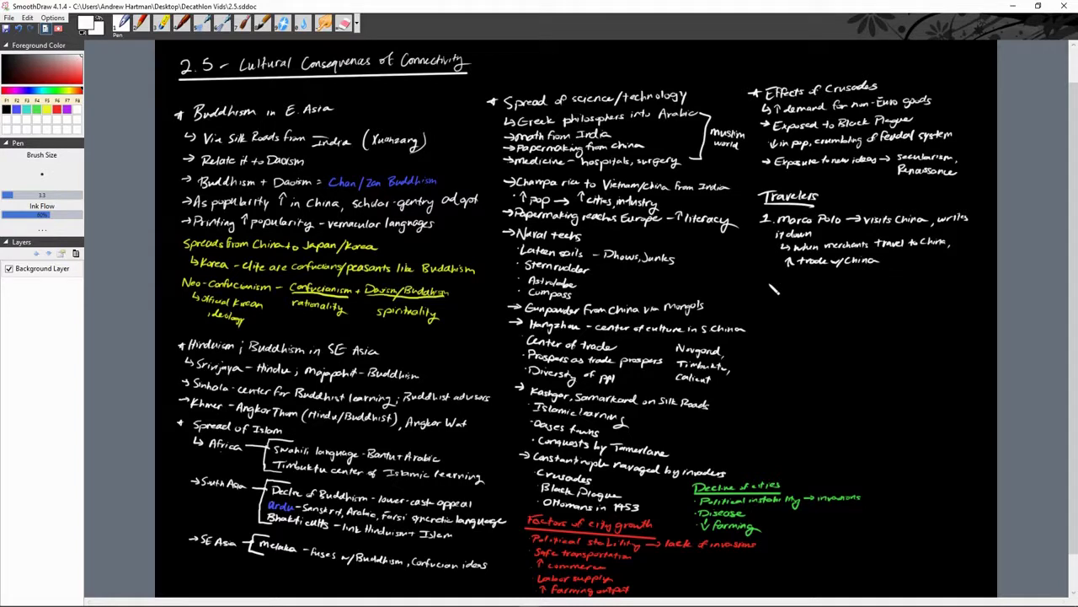
pyautogui.moveTo(764, 280); pyautogui.dragTo(775, 285)
pyautogui.moveTo(793, 284); pyautogui.dragTo(862, 284)
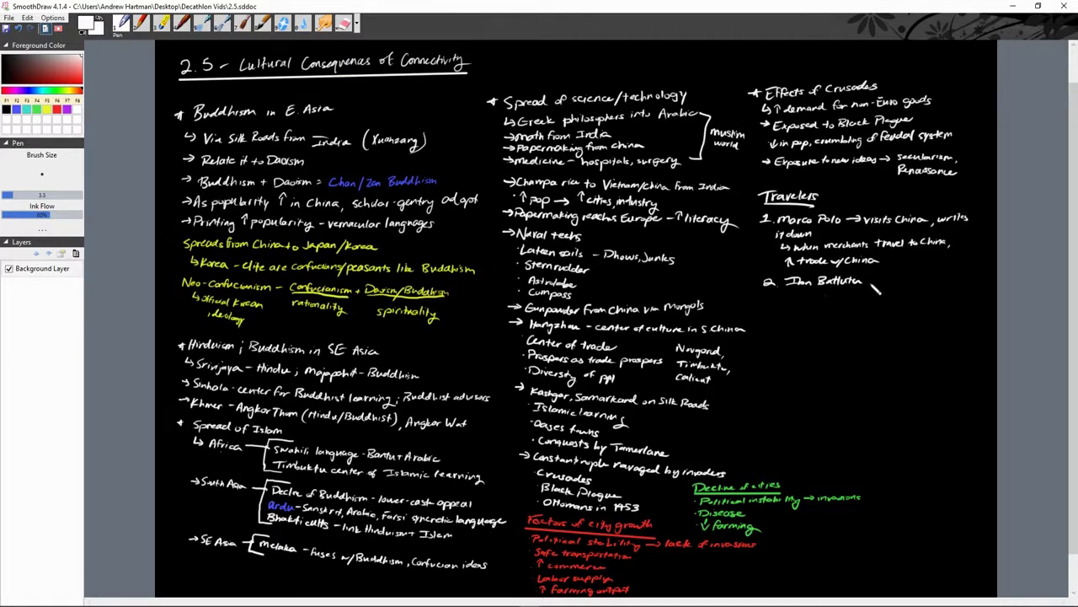
# Write 'Muslim scholar visits dar al-Islam' and 'Different cultures w/in Islam', then begin '3. Margery Kempe'.
pyautogui.moveTo(872, 286); pyautogui.dragTo(976, 278)
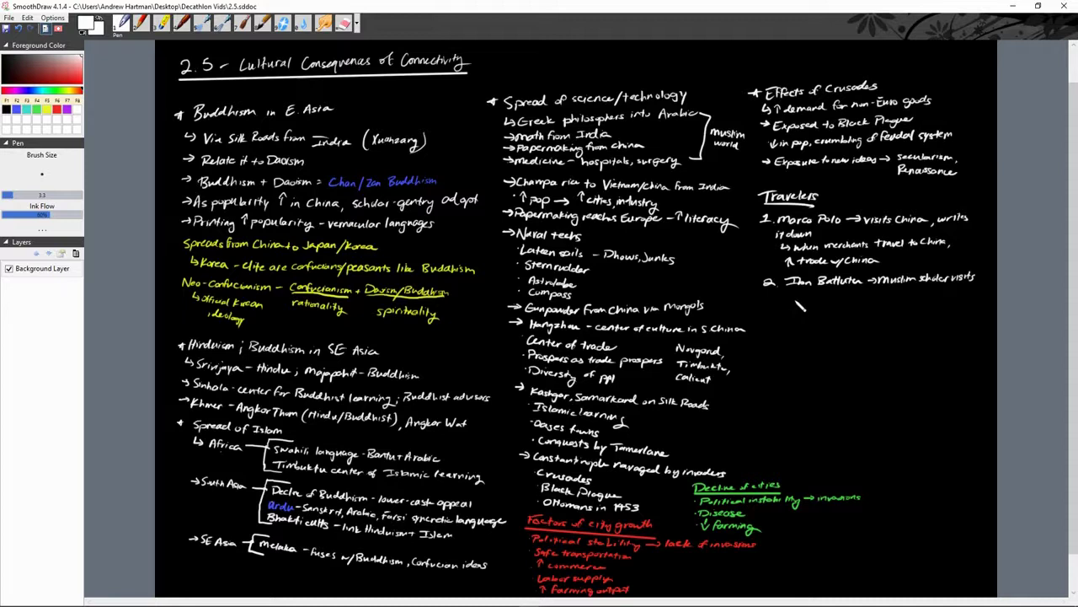
pyautogui.moveTo(800, 307); pyautogui.dragTo(876, 308)
pyautogui.moveTo(792, 311); pyautogui.dragTo(801, 321)
pyautogui.moveTo(808, 317); pyautogui.dragTo(961, 313)
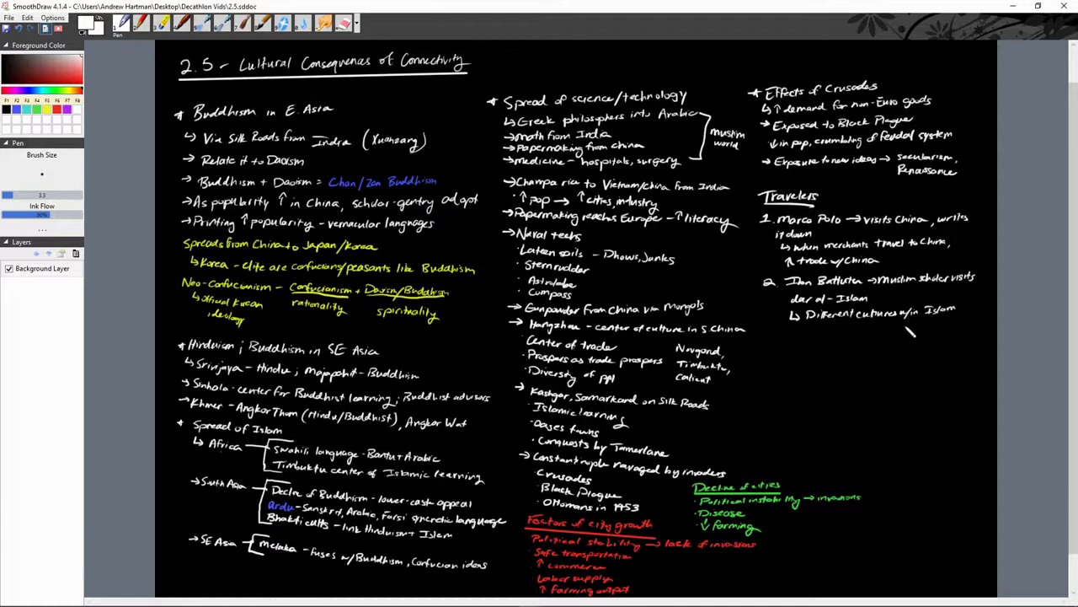
pyautogui.moveTo(778, 340); pyautogui.dragTo(880, 337)
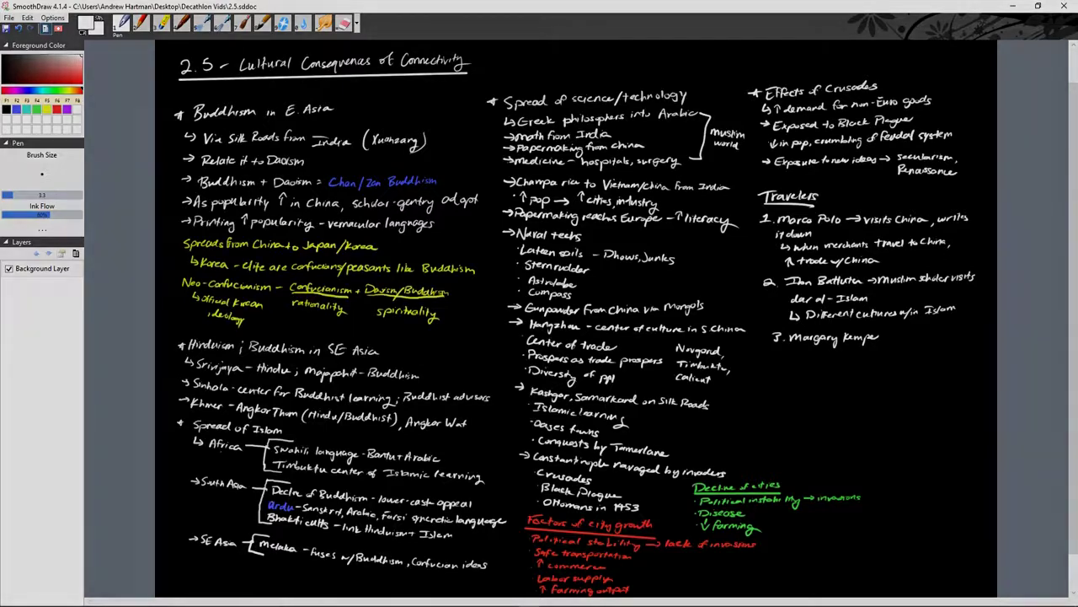
# Finish 'Margery Kempe' as the third traveler in the Travelers list.
pyautogui.moveTo(535, 563)
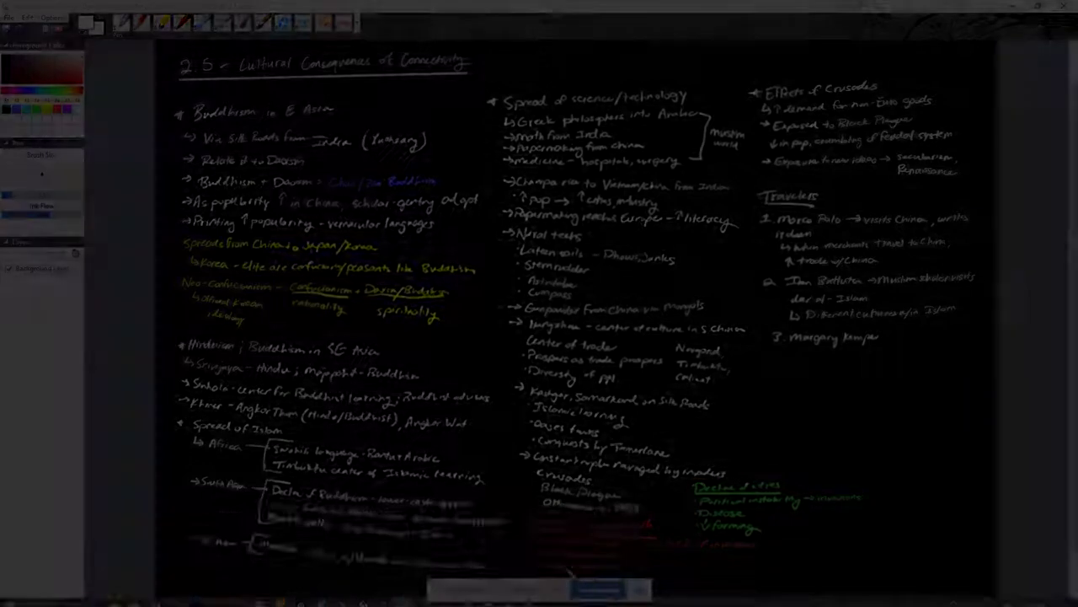